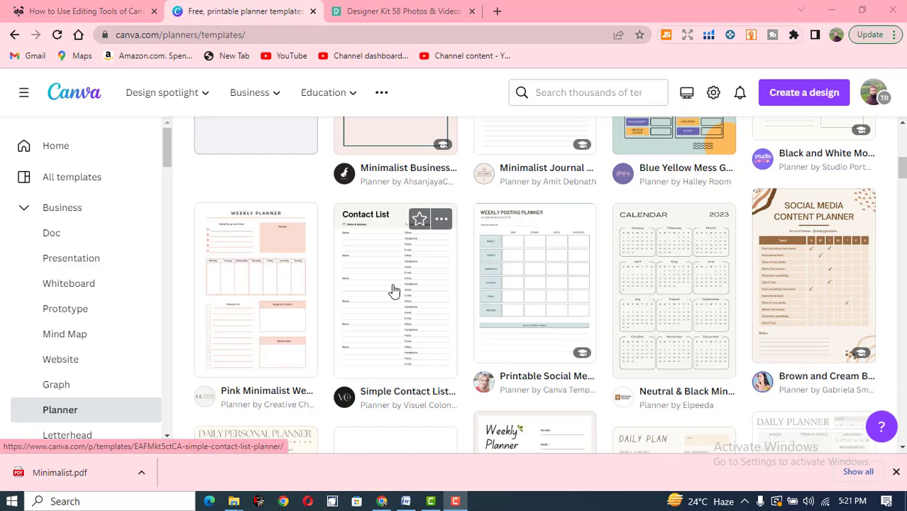
Look through the planner templates and the Business template categories, staying in the Planner category
scroll(551, 311, down, 1)
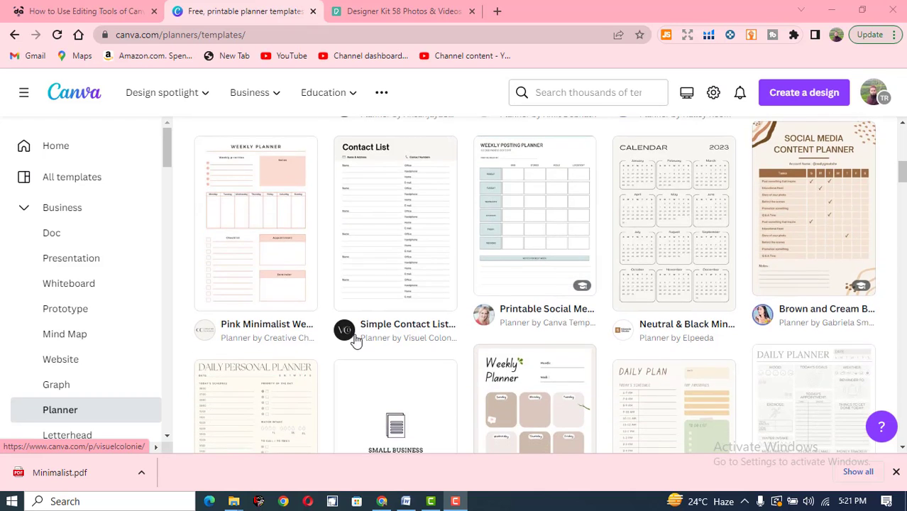
scroll(295, 324, up, 3)
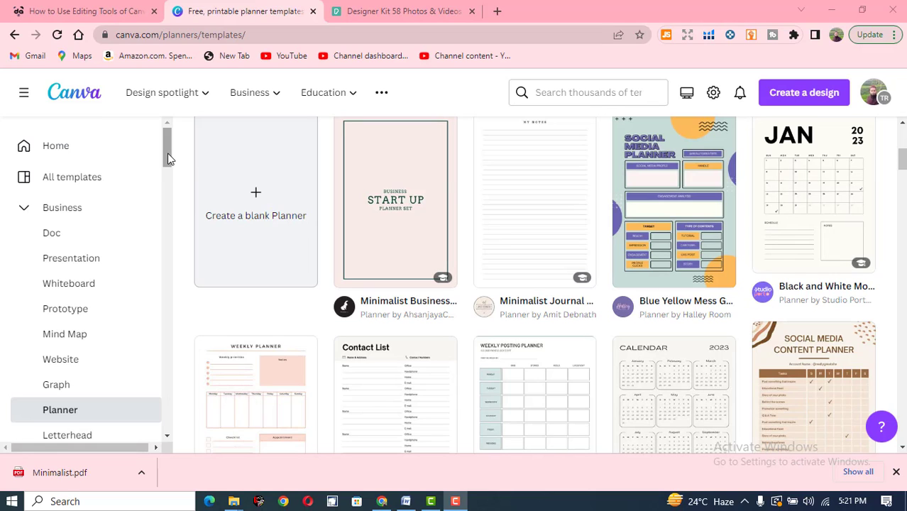
click(25, 210)
click(25, 210)
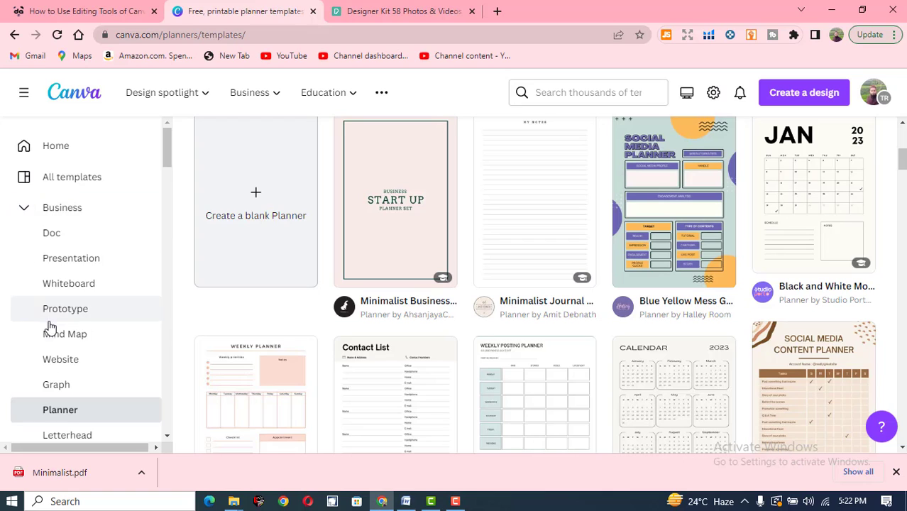
scroll(57, 327, down, 2)
scroll(75, 302, up, 1)
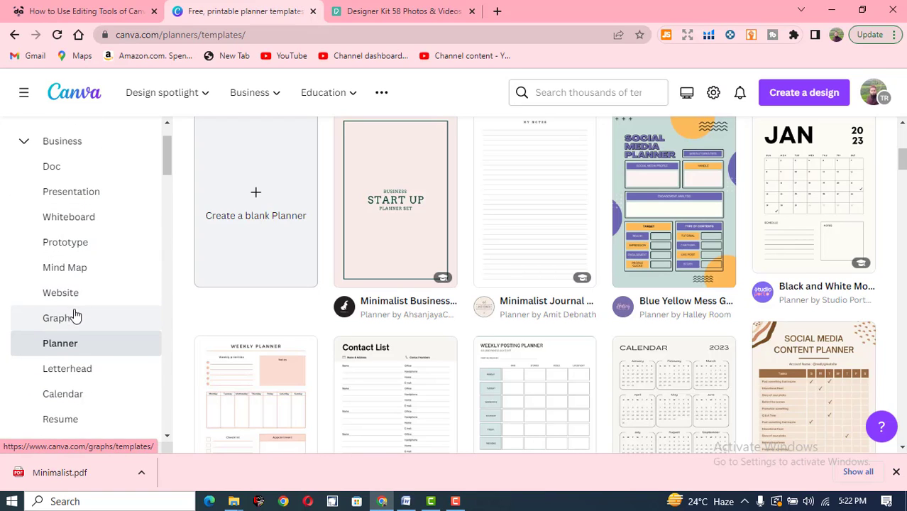
click(80, 345)
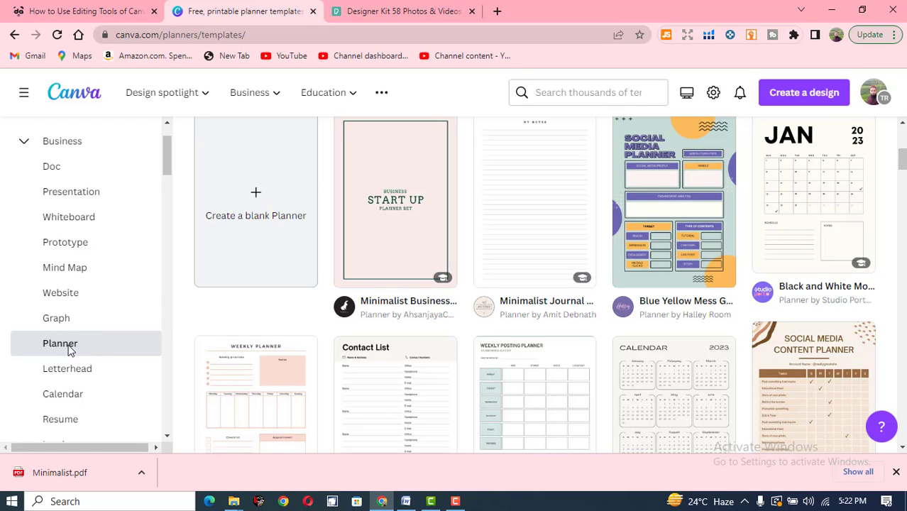
scroll(334, 340, down, 2)
scroll(340, 330, up, 1)
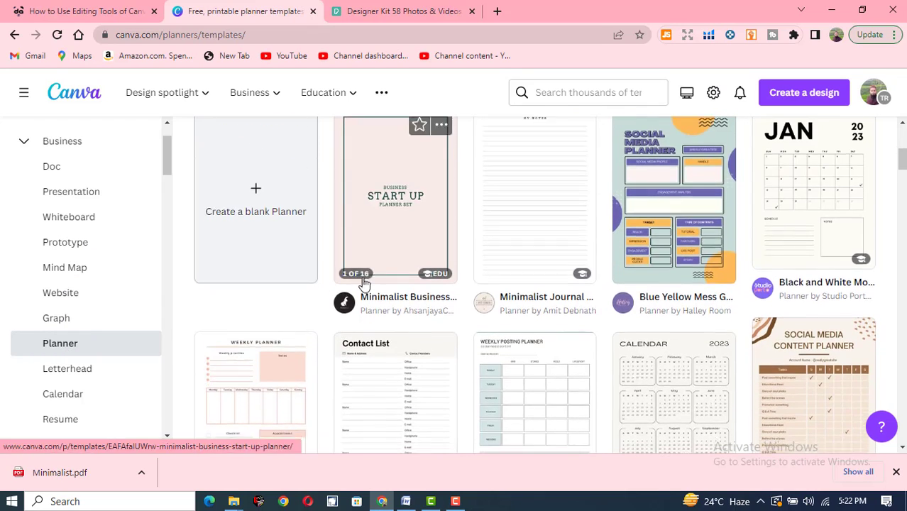
Find the Beige Cute Daily Planner template among the planners and open it for customization
scroll(383, 298, down, 1)
scroll(403, 313, down, 5)
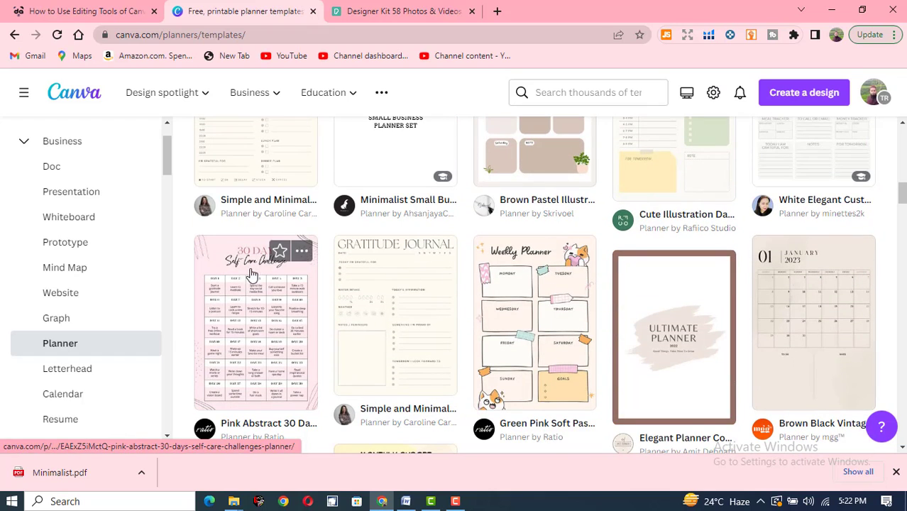
scroll(263, 282, up, 5)
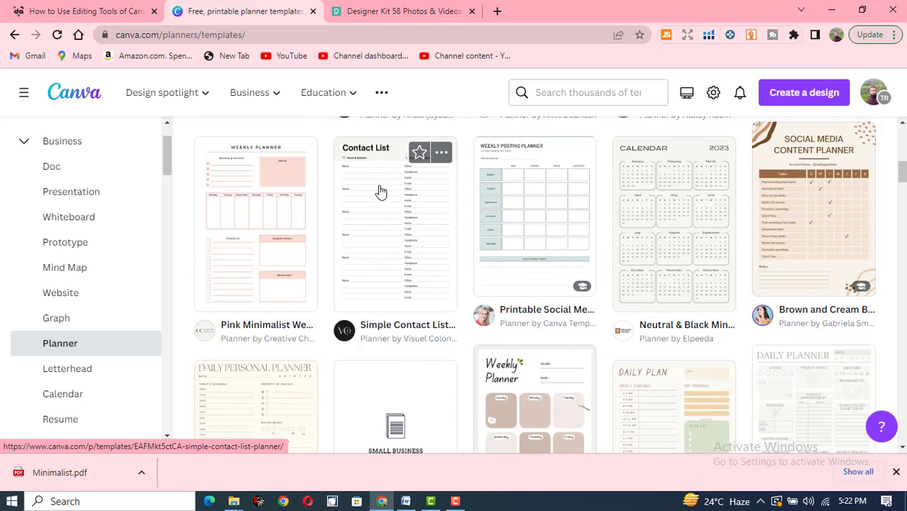
scroll(362, 268, down, 1)
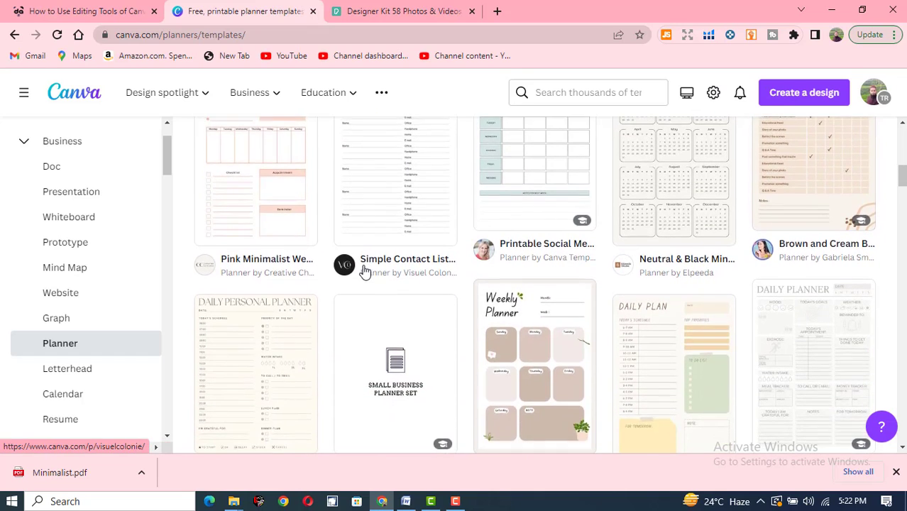
scroll(319, 291, up, 1)
scroll(298, 319, down, 1)
scroll(298, 319, down, 7)
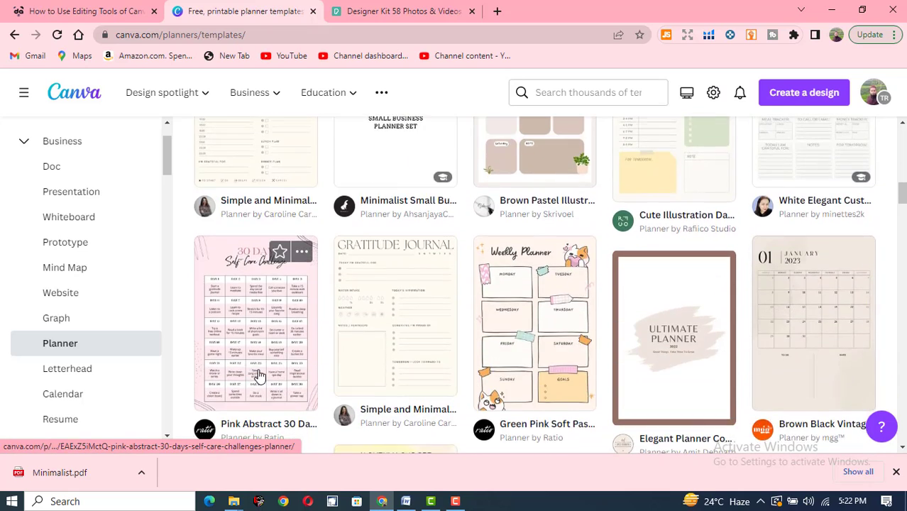
scroll(261, 376, down, 1)
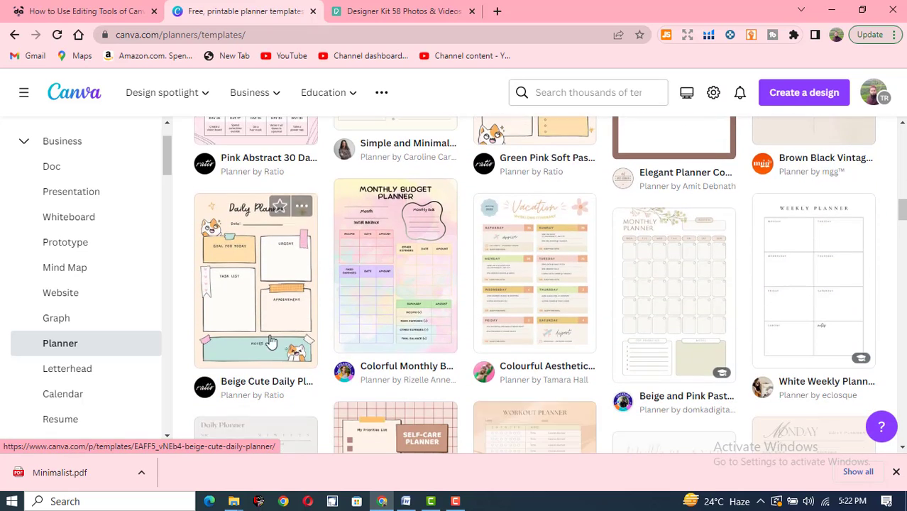
click(262, 291)
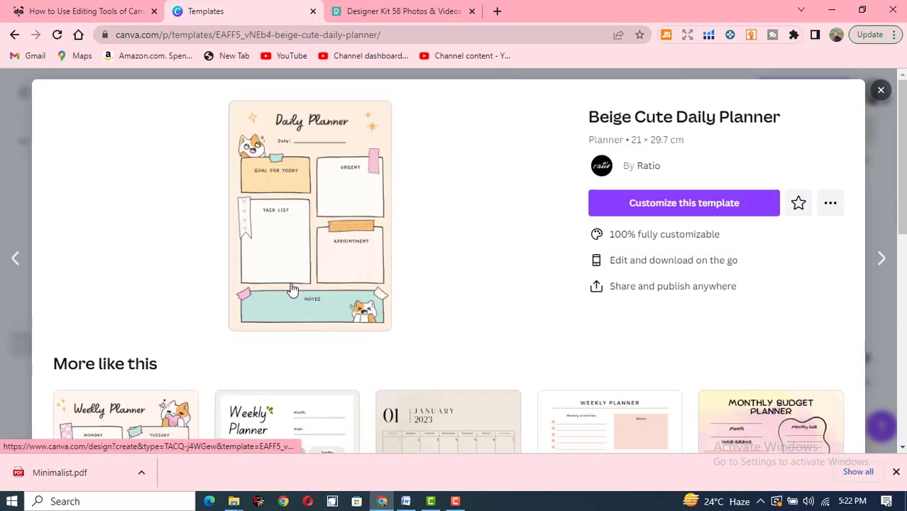
click(684, 206)
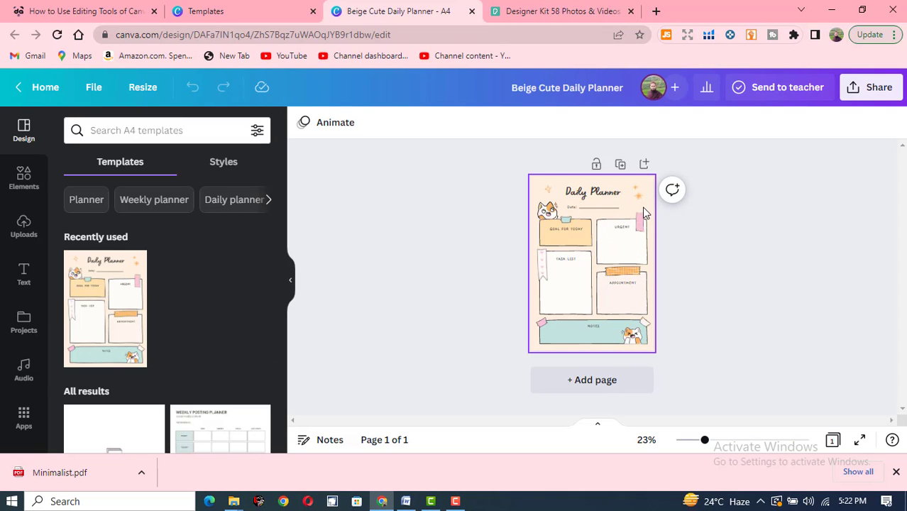
Change the font of the "Daily Planner" title to Nourd Bold
scroll(645, 213, up, 1)
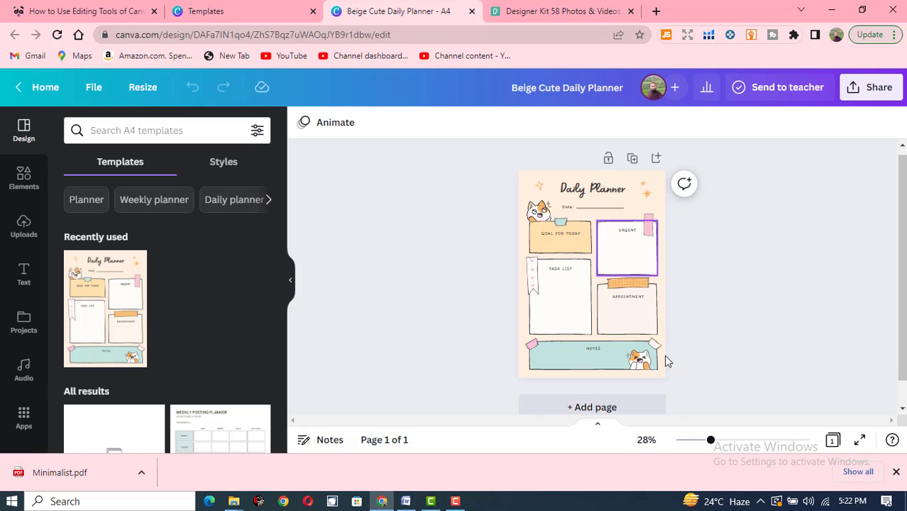
drag(712, 441, 722, 441)
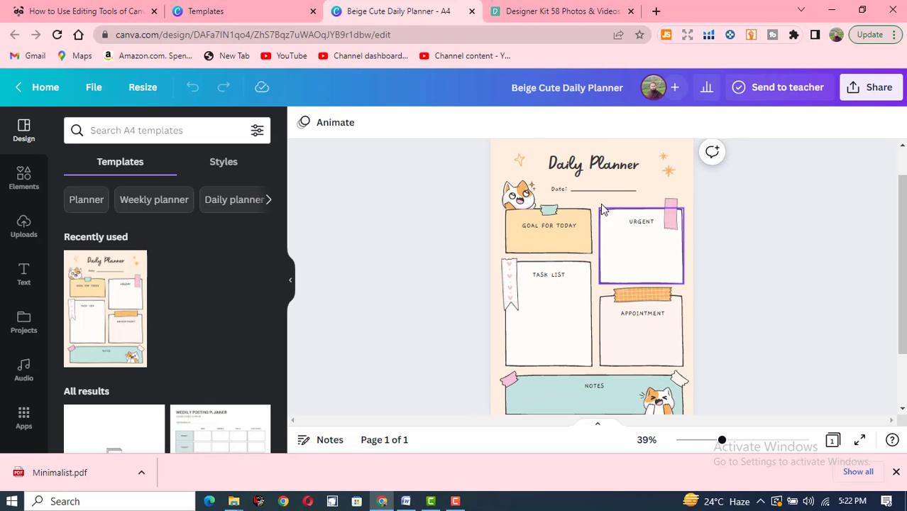
click(598, 161)
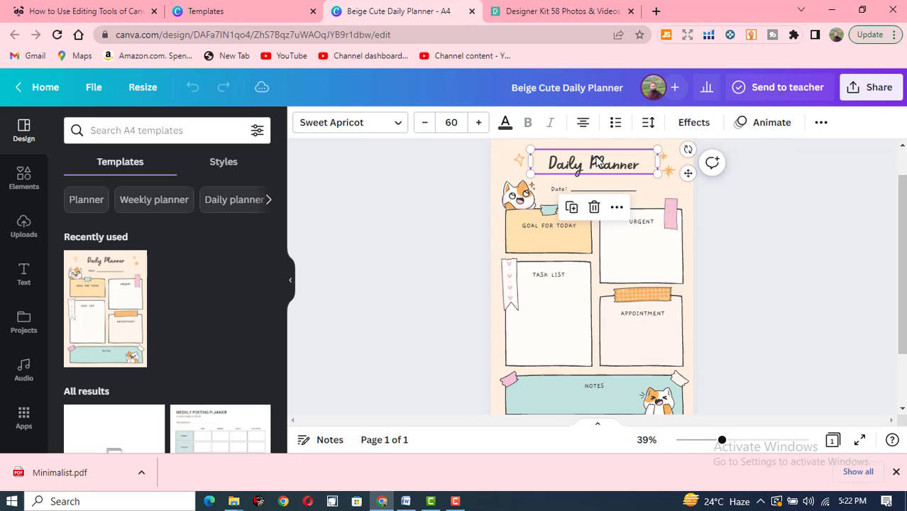
click(397, 125)
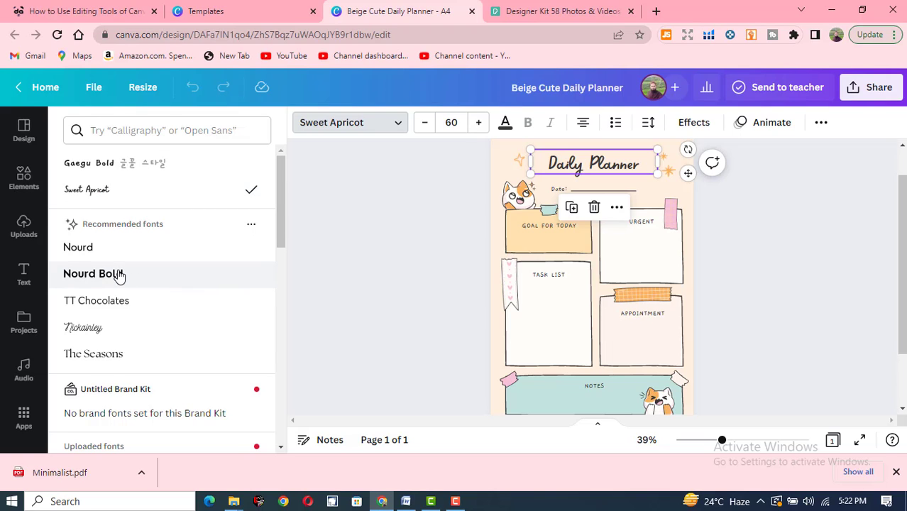
scroll(123, 312, down, 1)
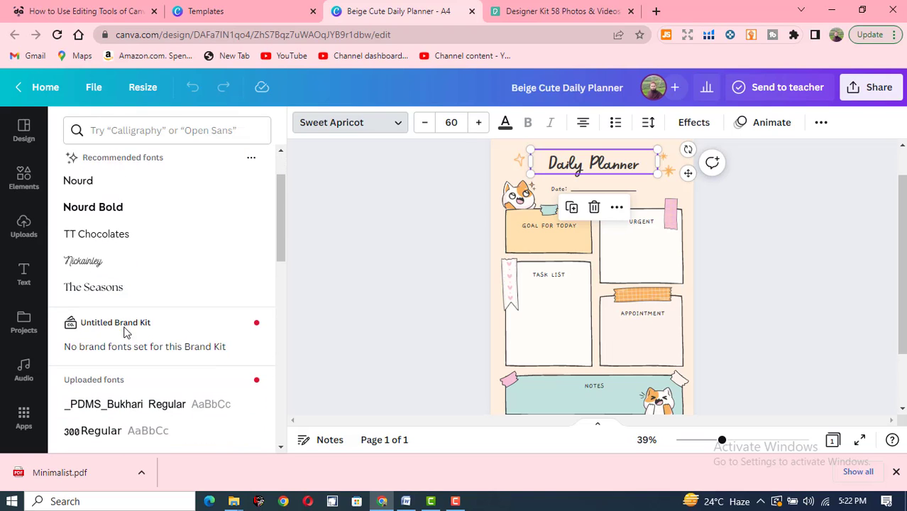
scroll(129, 369, up, 1)
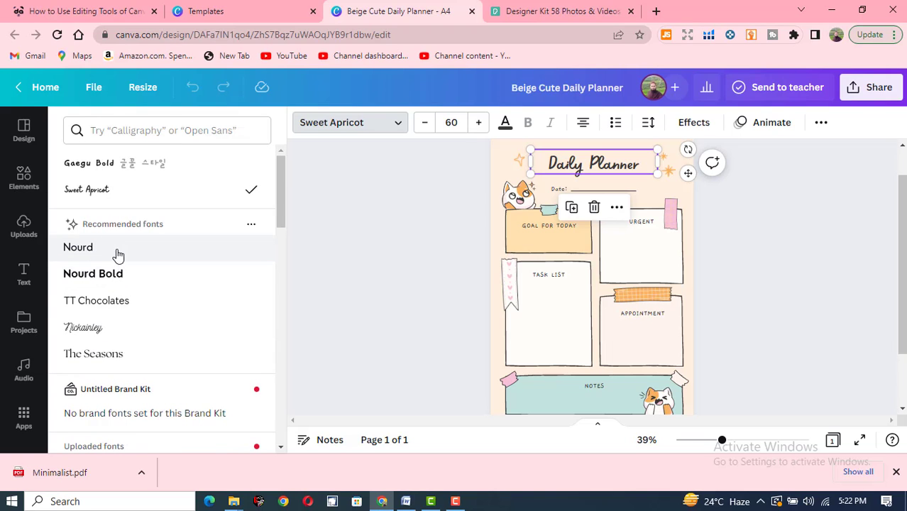
click(114, 277)
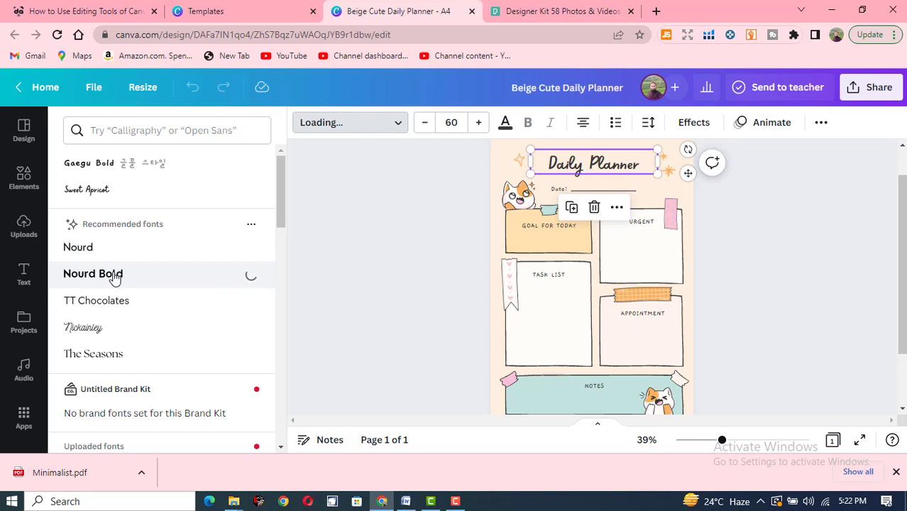
key(Escape)
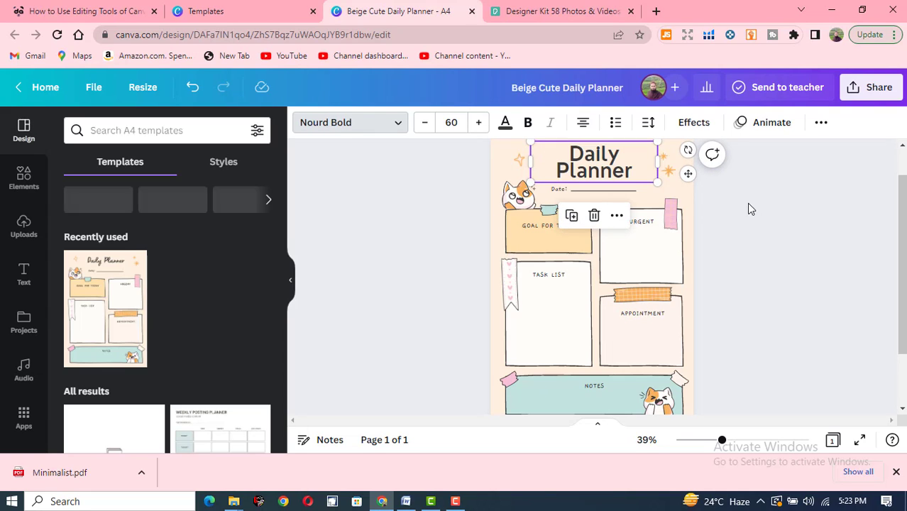
Fill the Goal for Today box with turquoise and the Urgent box with coral red from the default colors
click(645, 250)
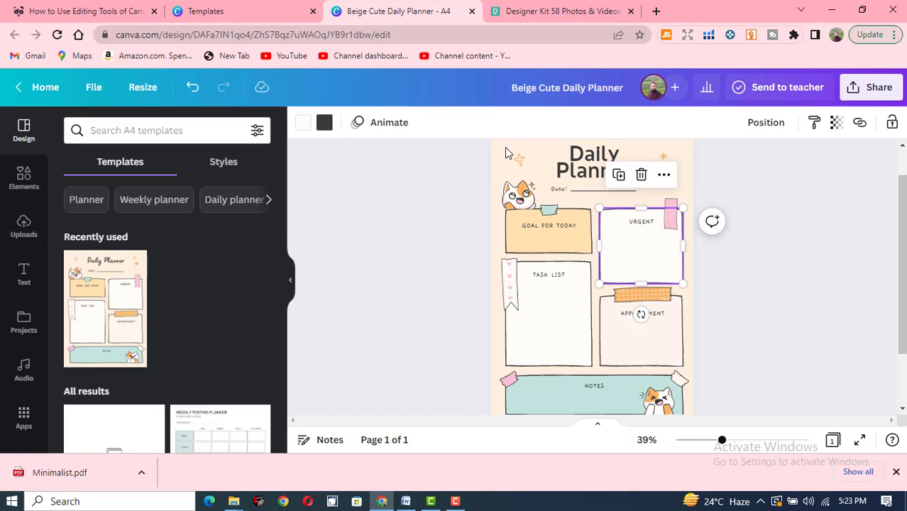
click(557, 234)
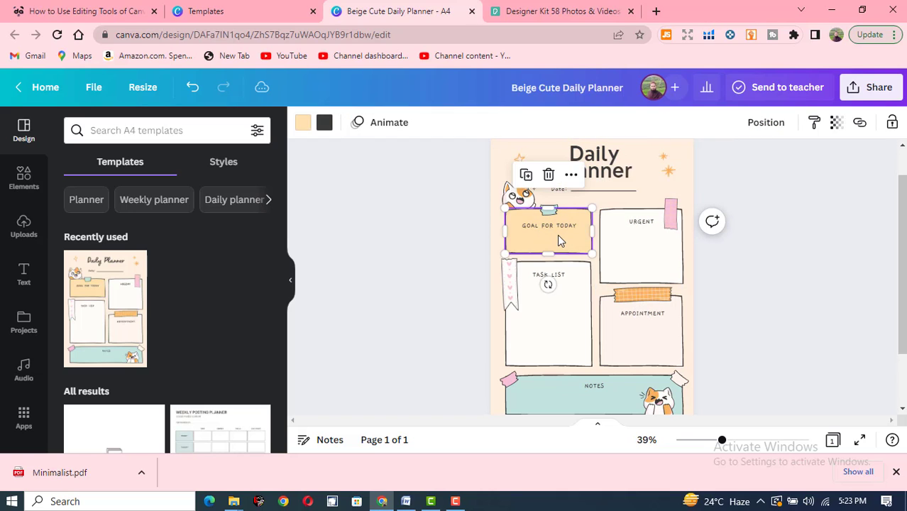
click(305, 125)
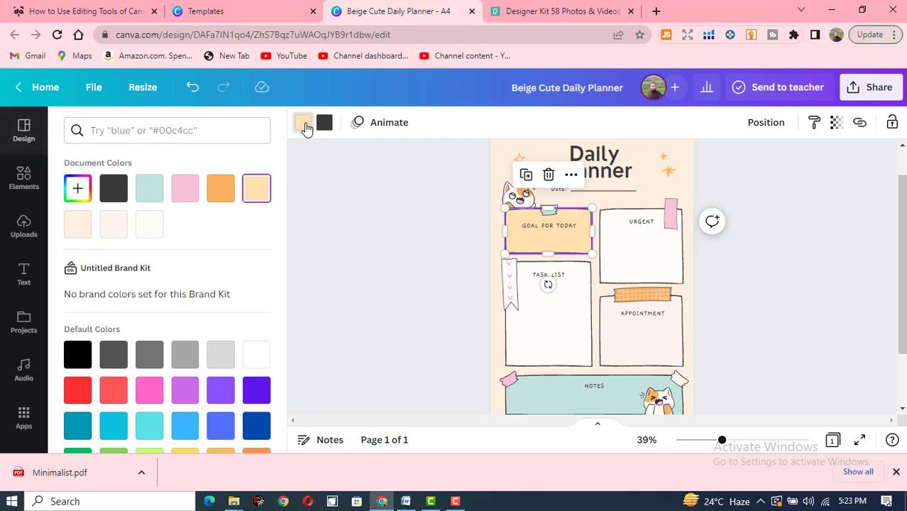
click(150, 428)
click(638, 266)
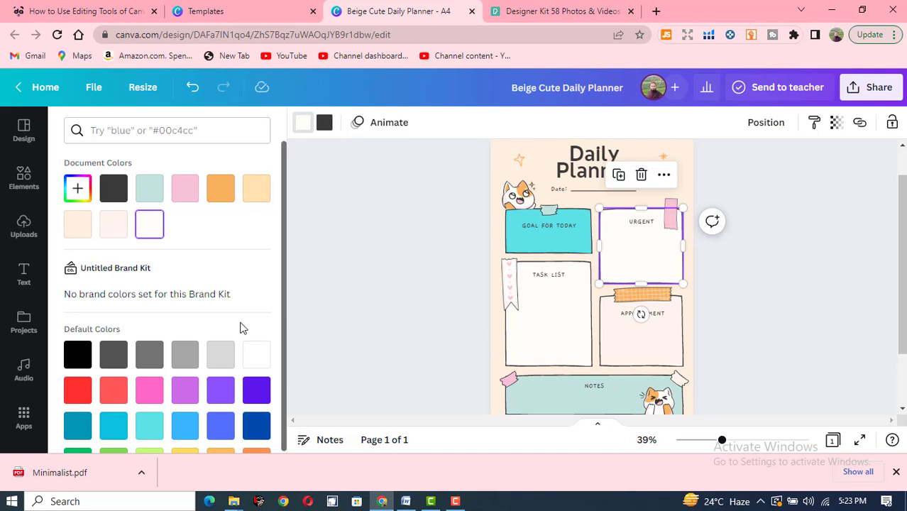
click(114, 390)
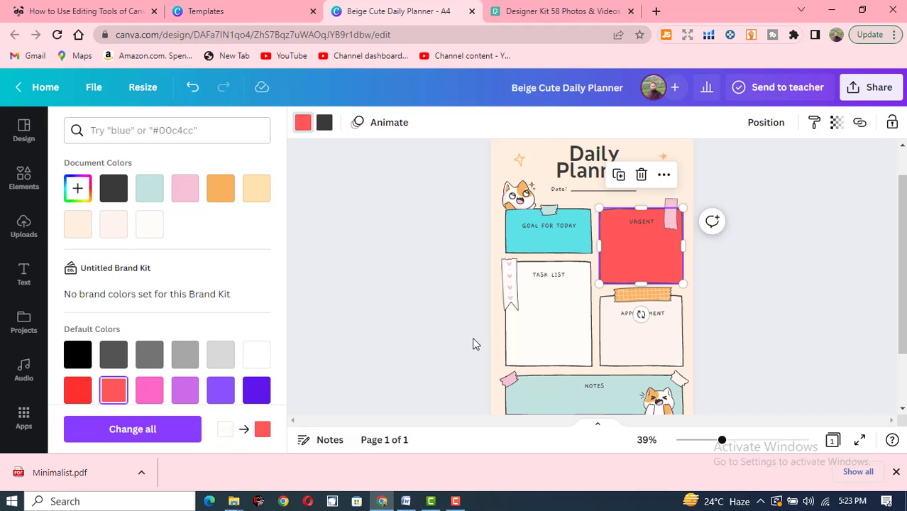
Fill the Task List box with orange from the default colors
click(567, 320)
scroll(249, 430, down, 1)
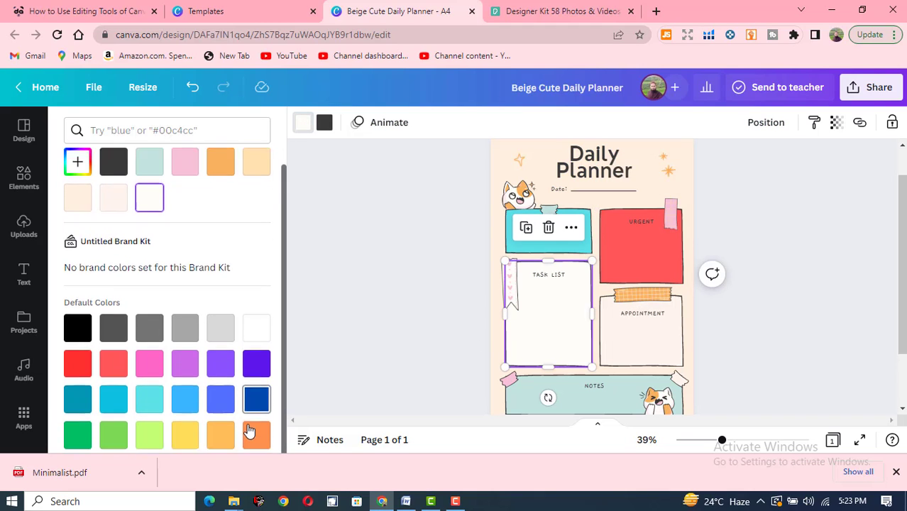
click(249, 431)
Try green and turquoise fills on the Appointment box, settling on bright pink
click(645, 330)
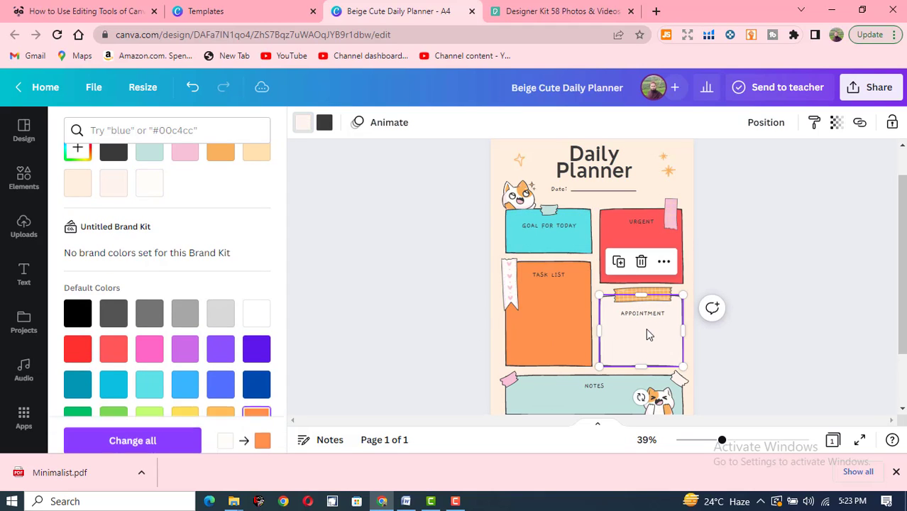
click(77, 420)
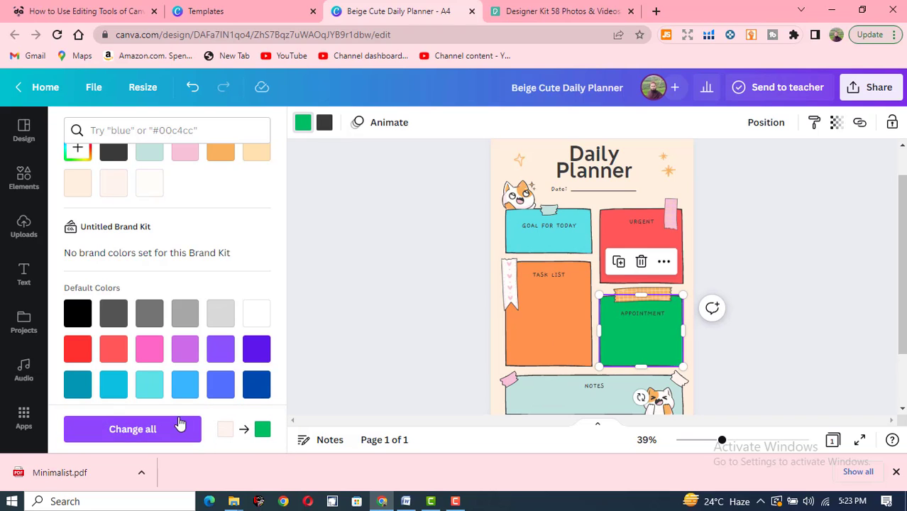
click(146, 388)
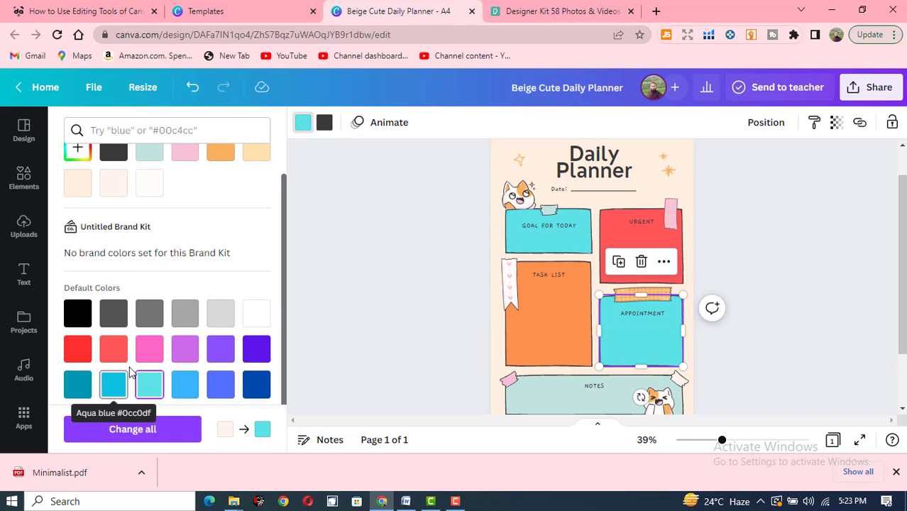
click(150, 348)
scroll(715, 321, down, 2)
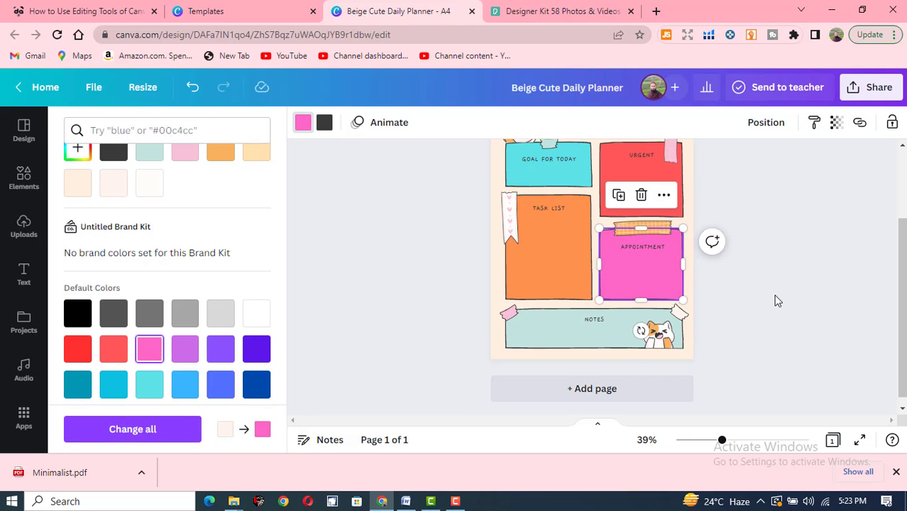
key(Escape)
Change the text color of the "Goal for Today" label to black
scroll(769, 293, up, 3)
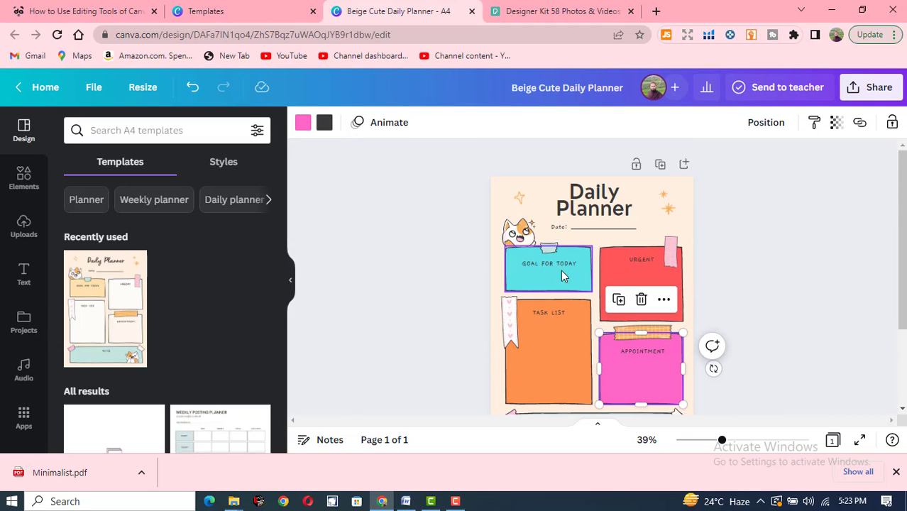
click(568, 265)
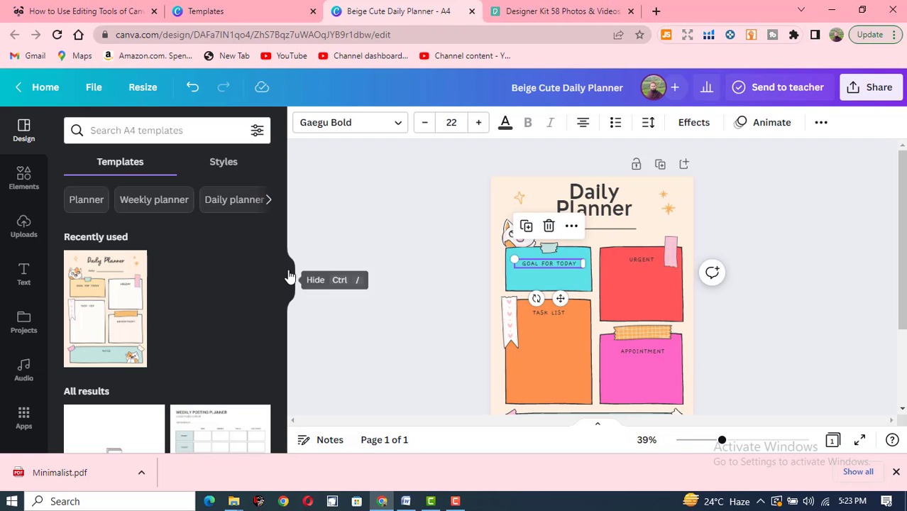
click(505, 125)
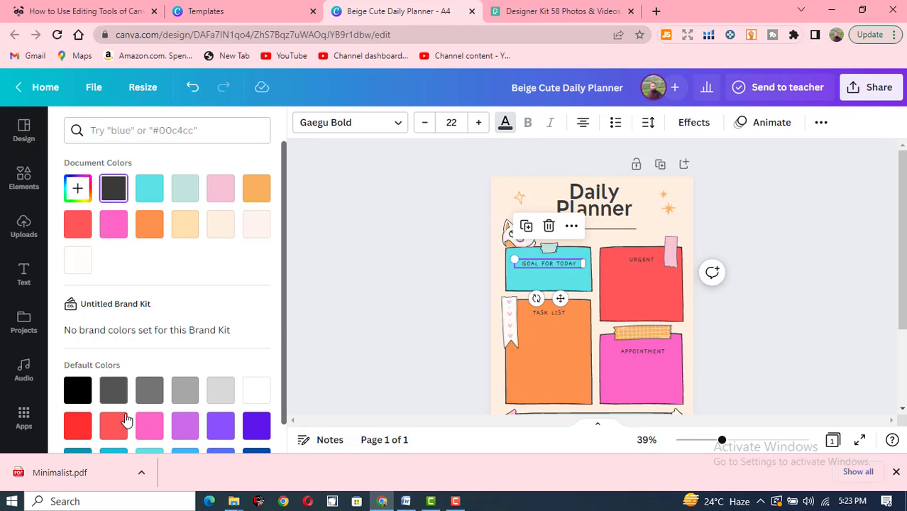
scroll(213, 393, down, 1)
click(229, 397)
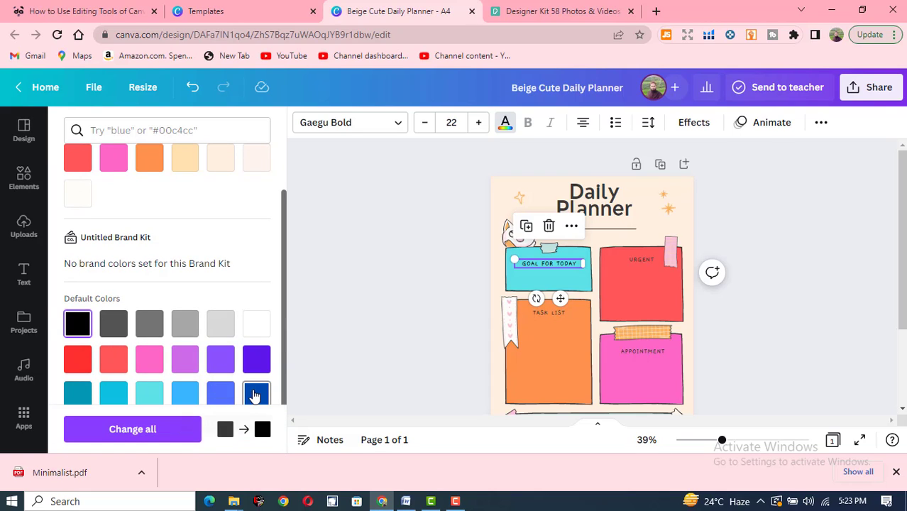
Try red on the "Goal for Today" label, restore its black text color, and move the label slightly higher in its box
scroll(160, 381, down, 1)
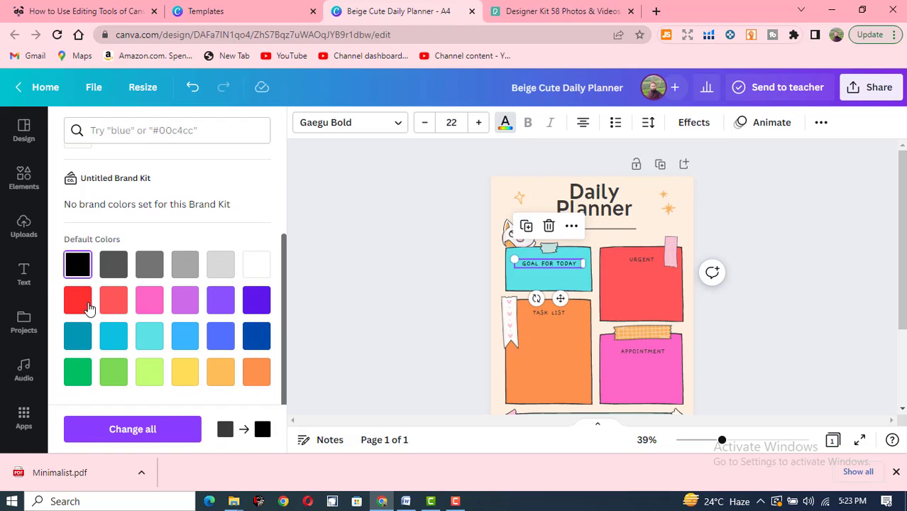
click(78, 304)
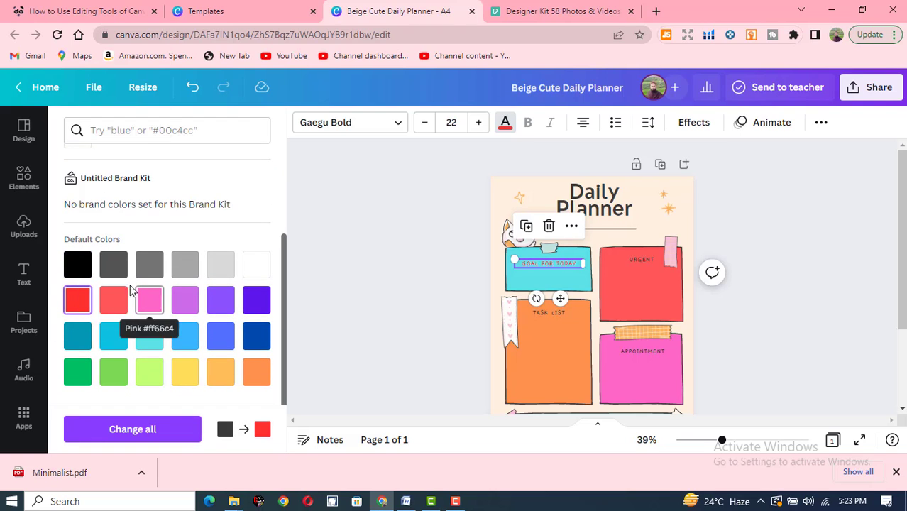
click(77, 264)
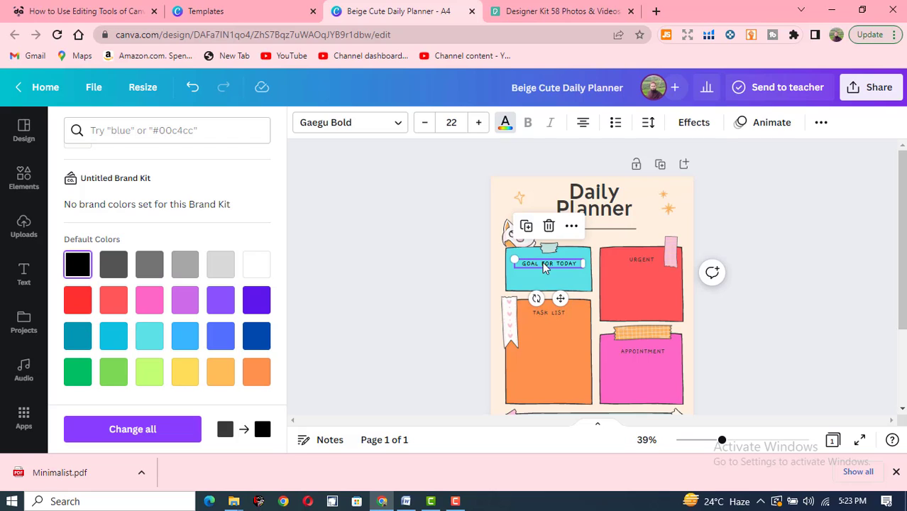
drag(544, 267, 543, 259)
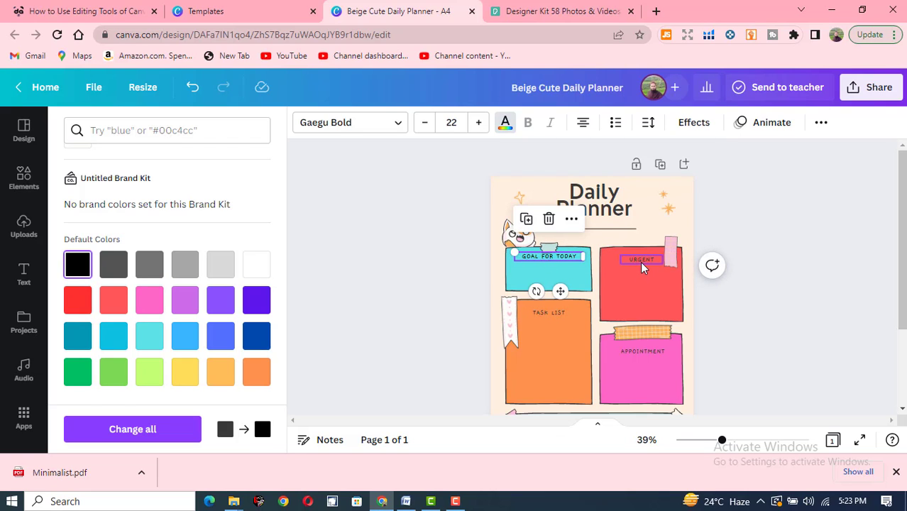
Try red text on the "Urgent" label, settling on white from the default colors
click(642, 267)
click(85, 353)
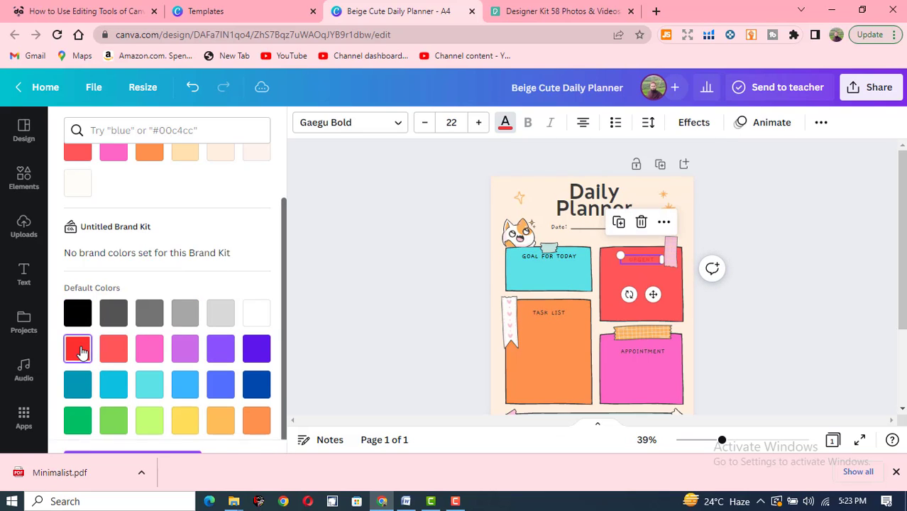
click(255, 313)
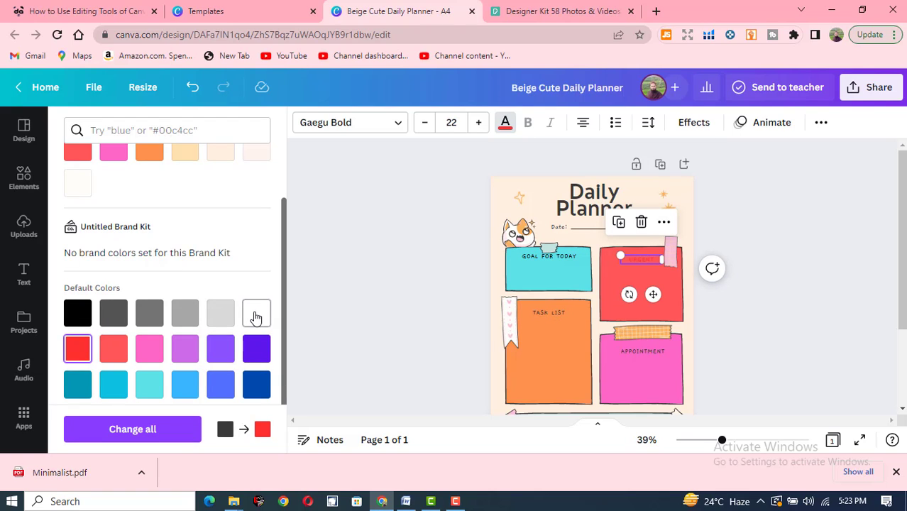
Try black text on the "Task List" label, settling on dark blue from the default colors
click(547, 314)
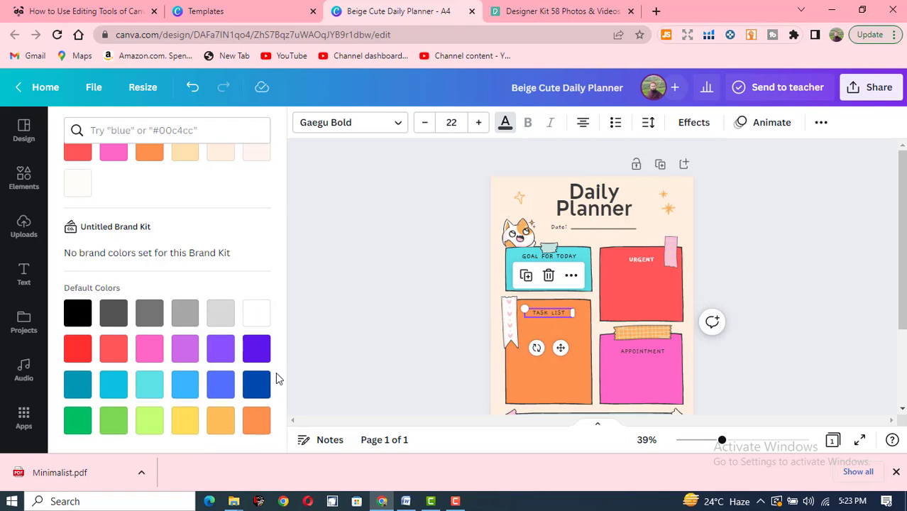
click(77, 313)
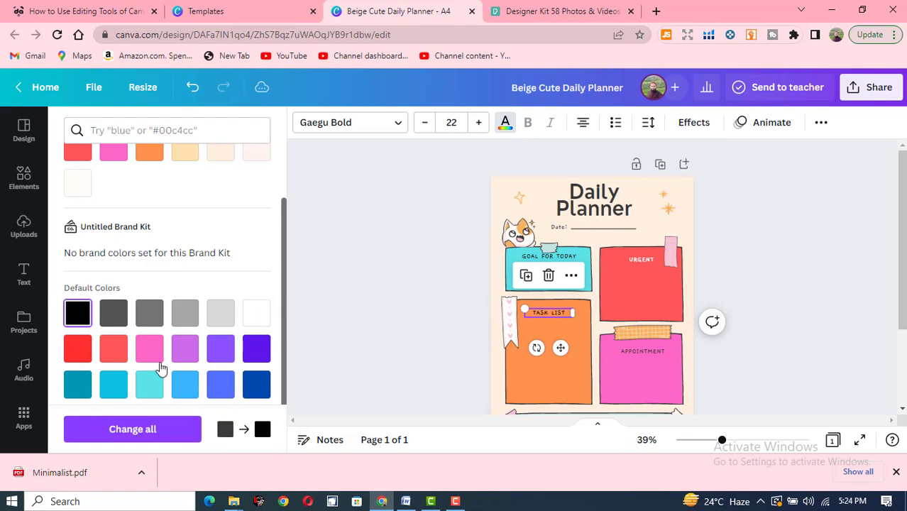
click(257, 387)
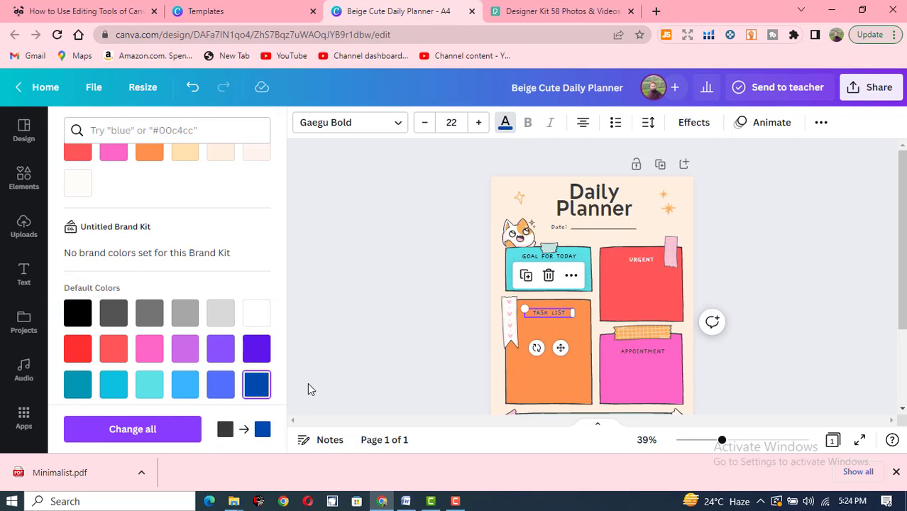
Try light orange and green text on the "Appointment" label, settling on black
click(641, 351)
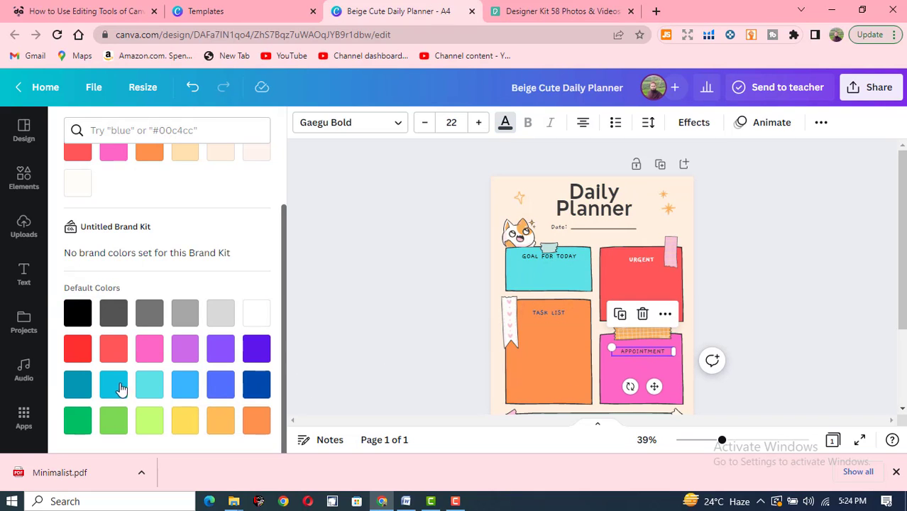
click(222, 423)
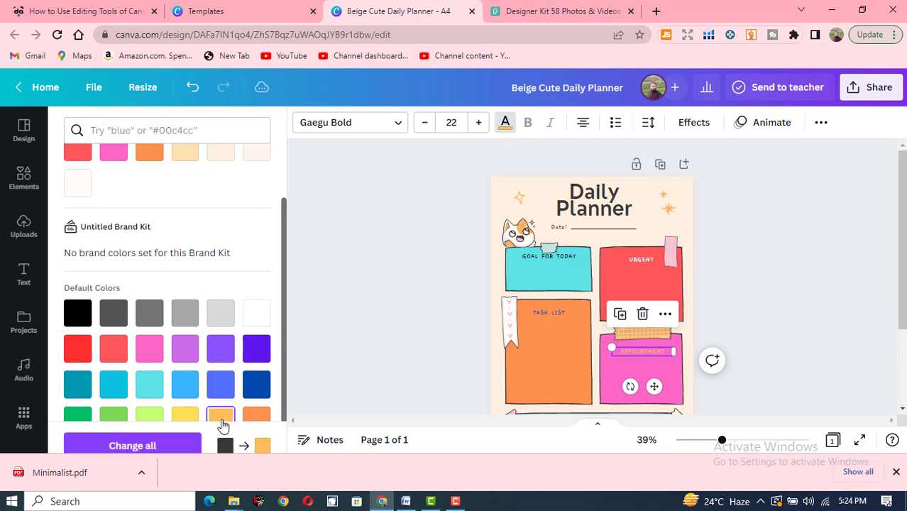
scroll(173, 348, down, 1)
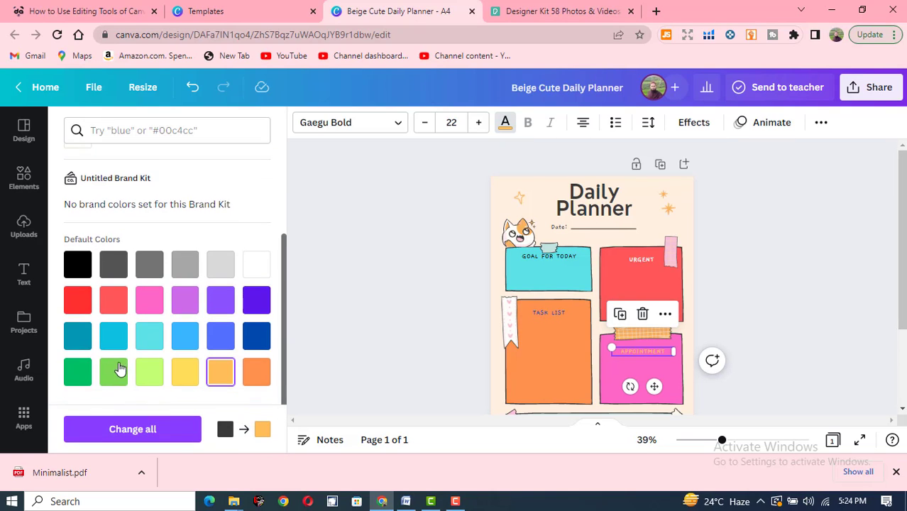
click(79, 373)
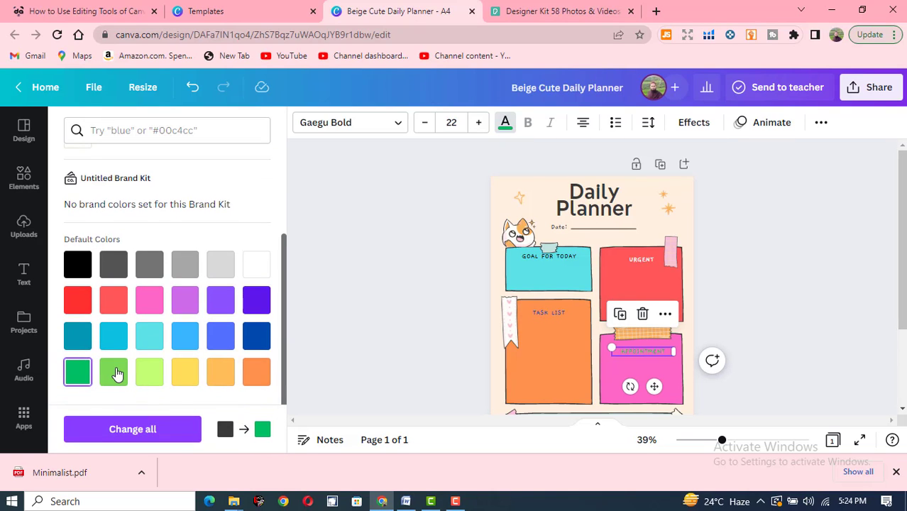
click(78, 265)
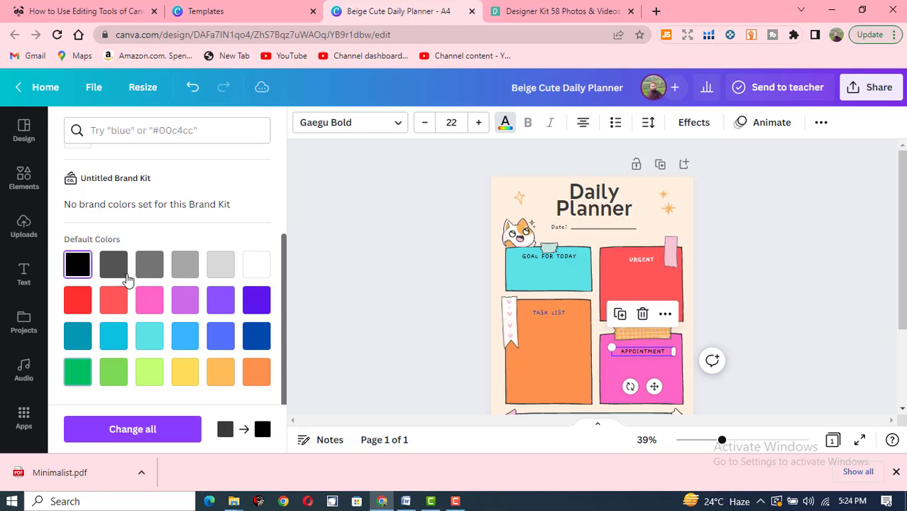
key(Escape)
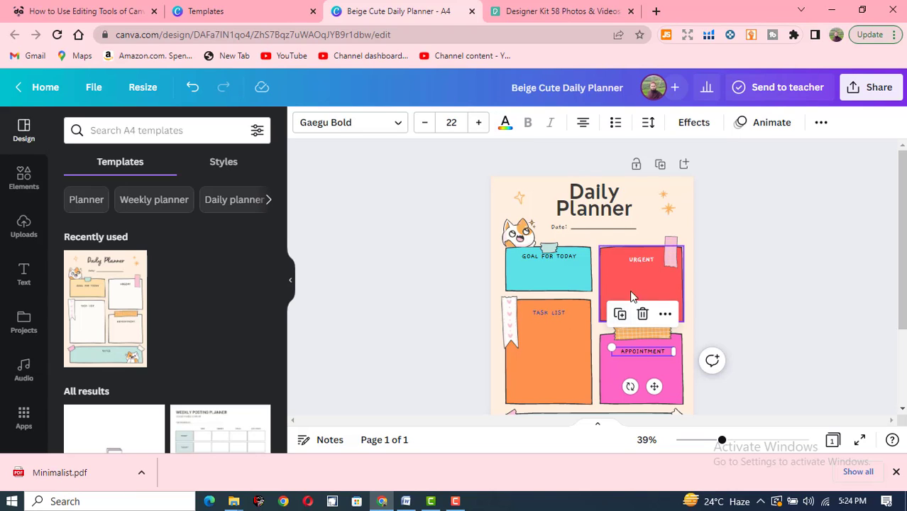
Place the uploaded sea photo over the middle of the planner page
click(631, 280)
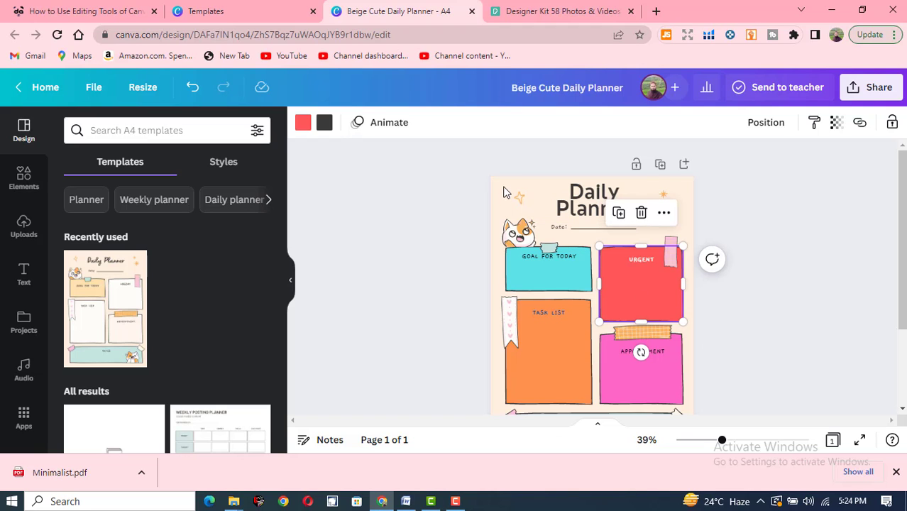
drag(501, 186, 692, 418)
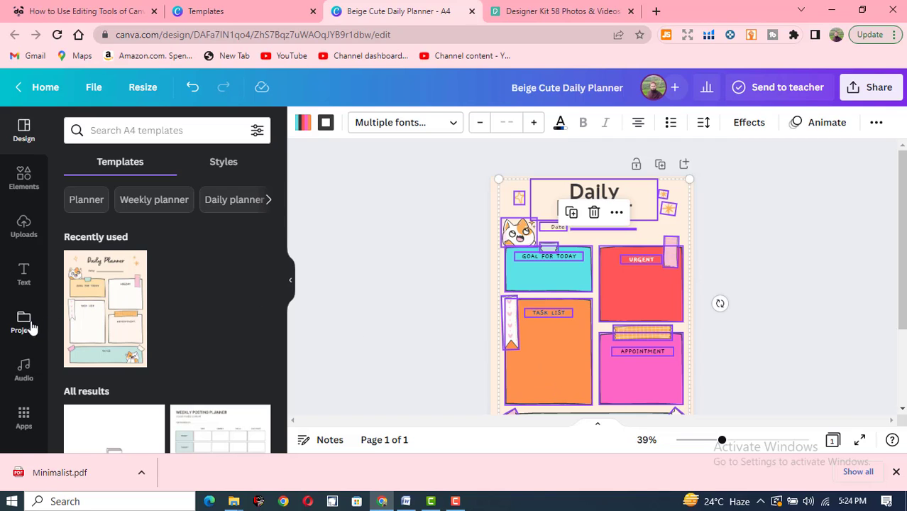
click(24, 237)
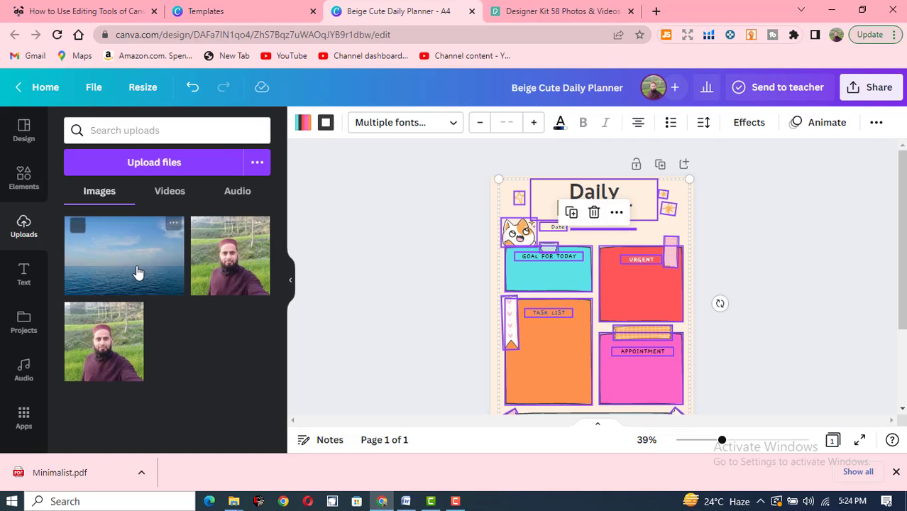
drag(142, 270, 605, 309)
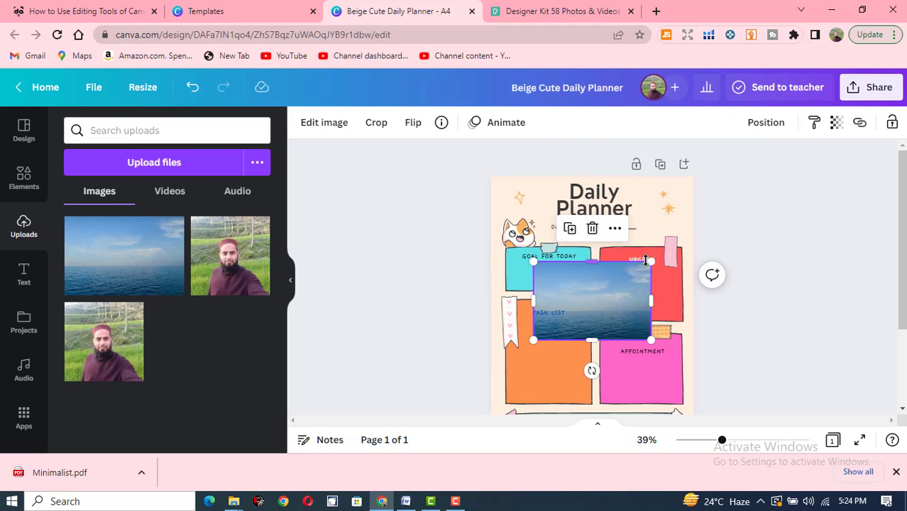
Enlarge the sea photo to cover the planner from the title down to just above the Notes box
drag(650, 258, 656, 204)
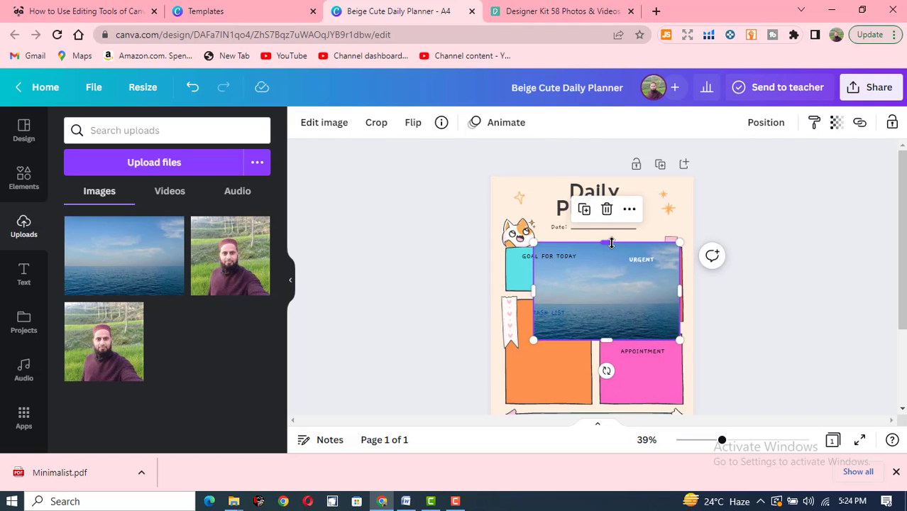
drag(608, 240, 605, 179)
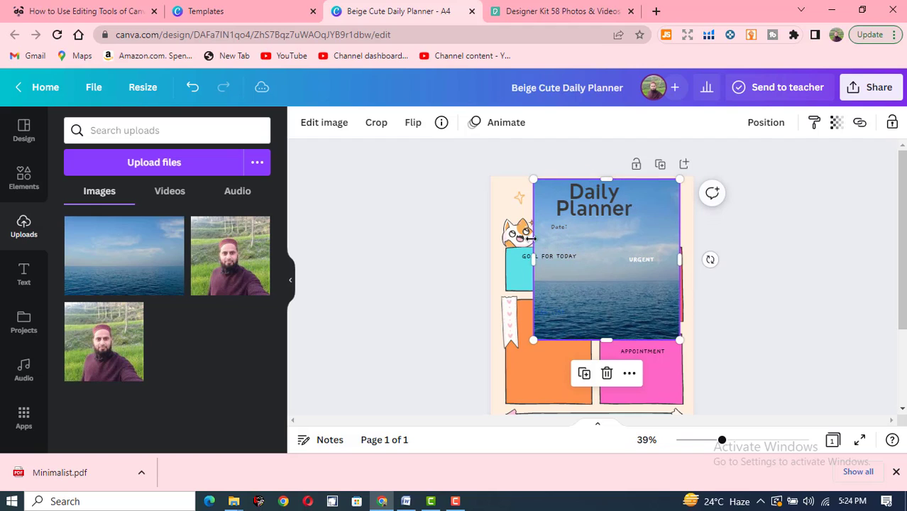
drag(529, 260, 501, 259)
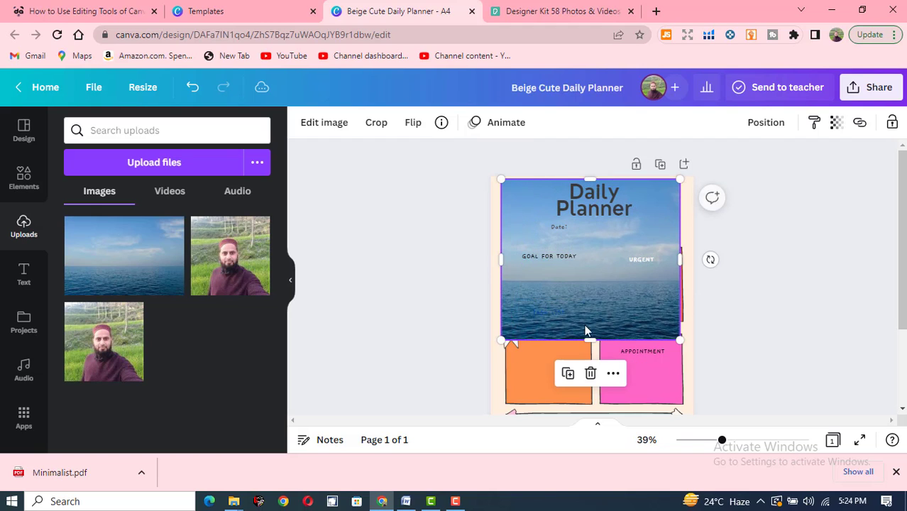
drag(588, 338, 606, 404)
Send the sea photo backward one layer at a time and widen it slightly toward the page's right edge
right_click(607, 306)
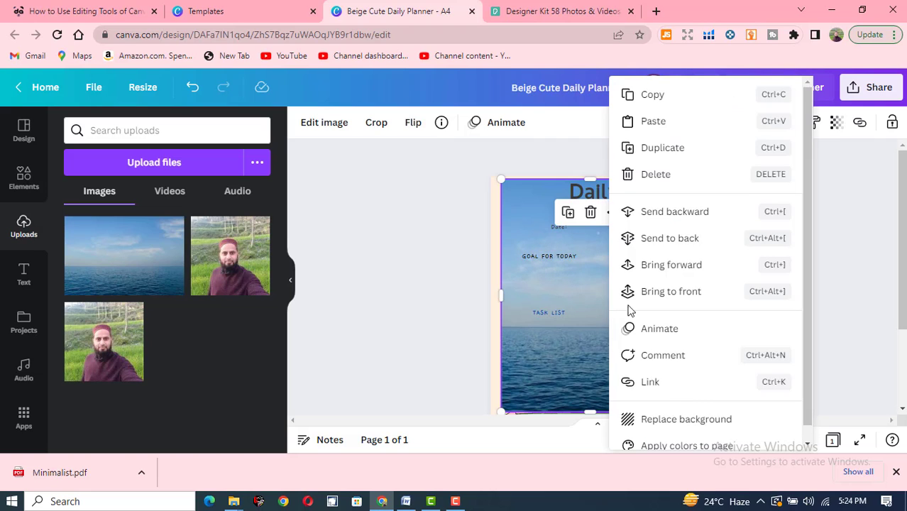
click(677, 213)
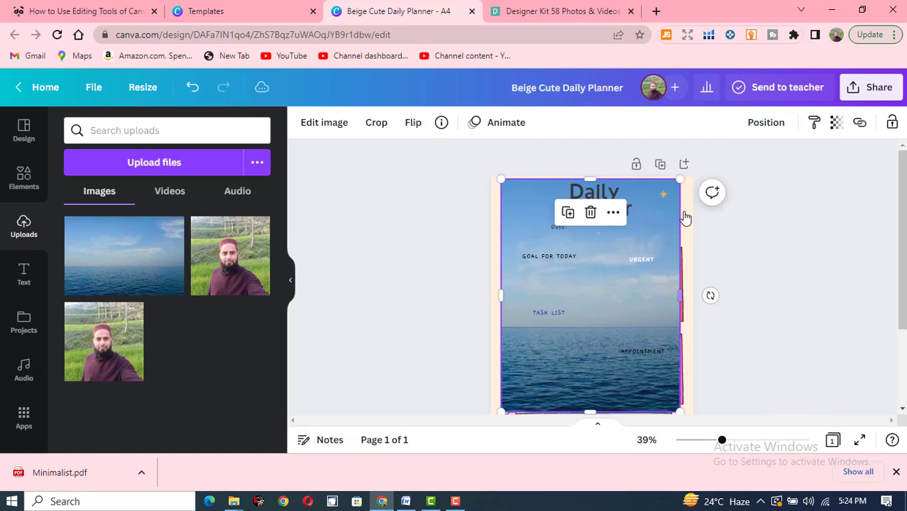
drag(683, 295, 688, 295)
right_click(622, 290)
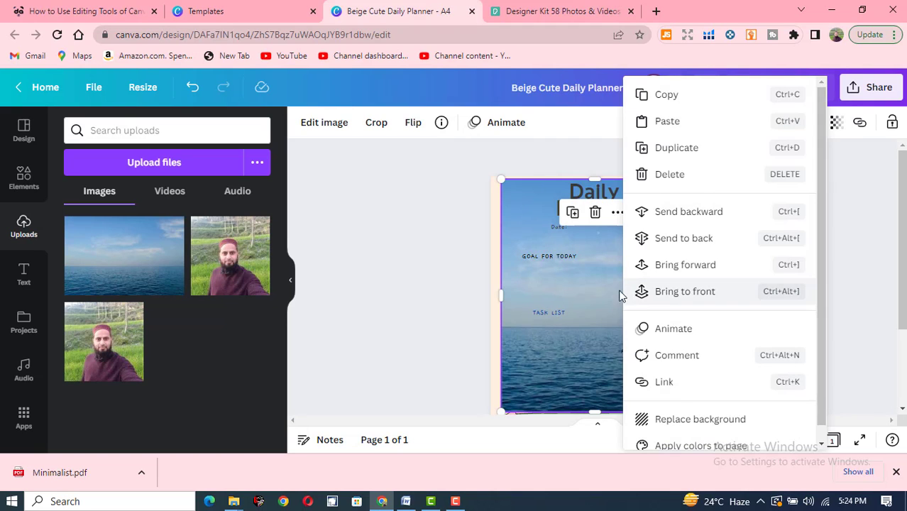
click(613, 301)
right_click(626, 299)
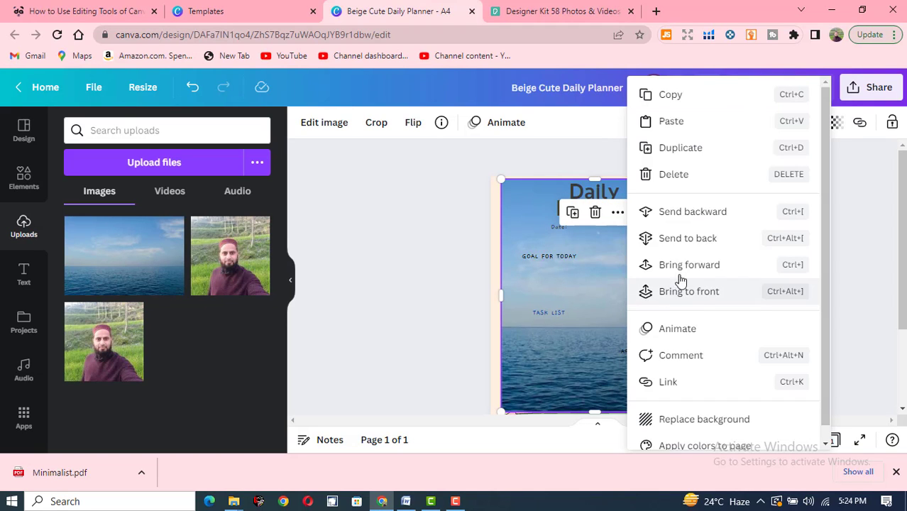
click(693, 213)
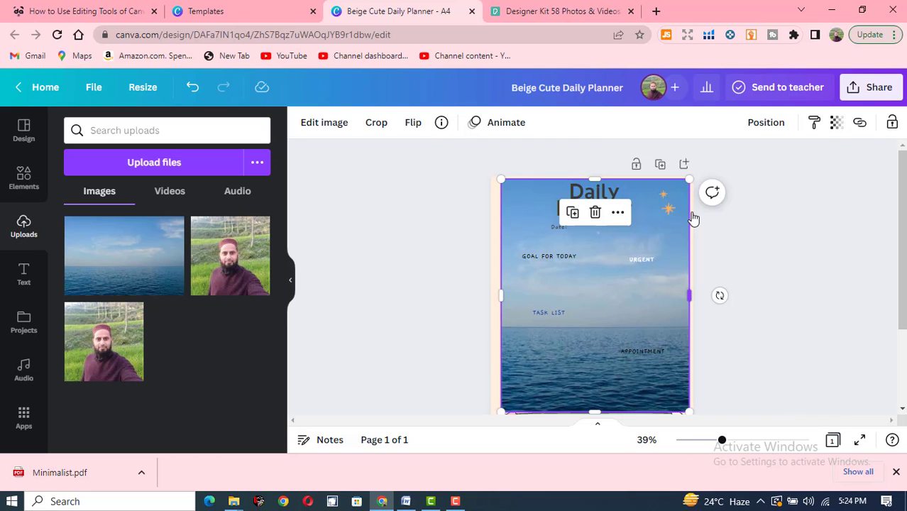
Send the sea photo to the back, behind all the planner's boxes and decorations
click(542, 254)
right_click(545, 267)
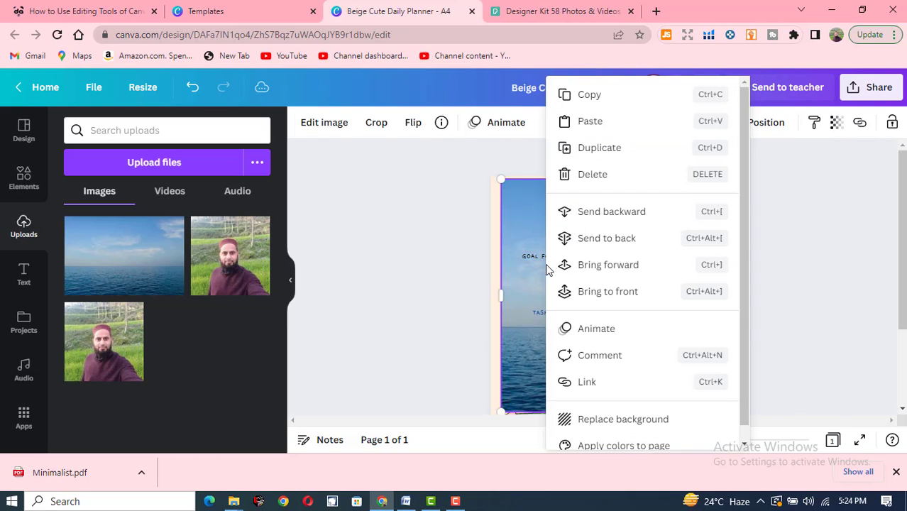
click(579, 238)
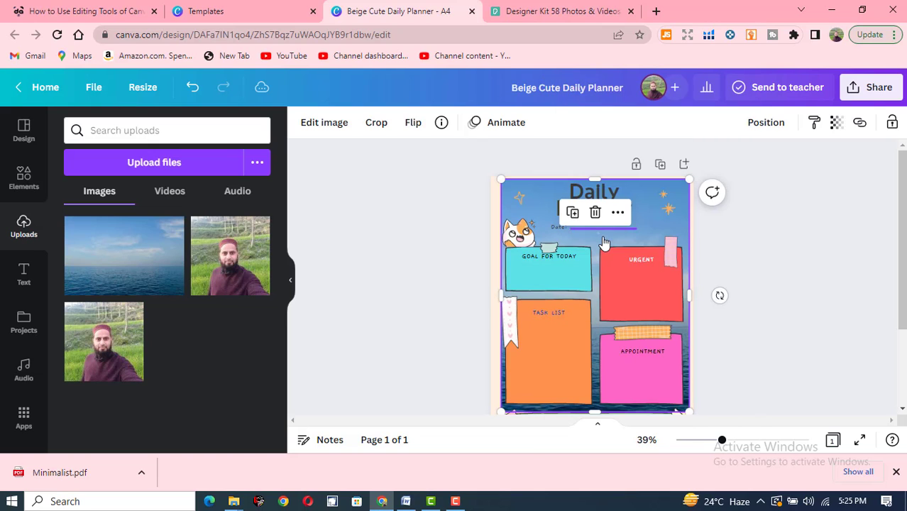
click(780, 247)
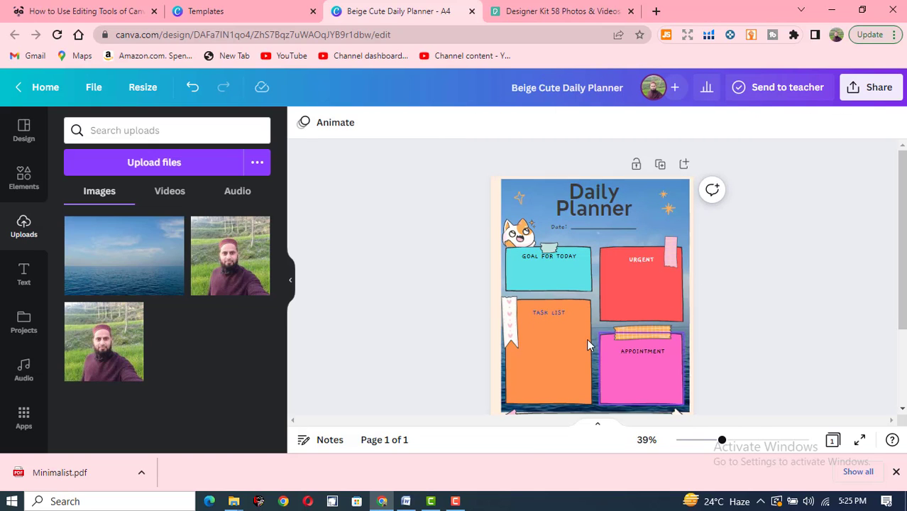
Add a new blank page after the planner page
scroll(725, 348, down, 3)
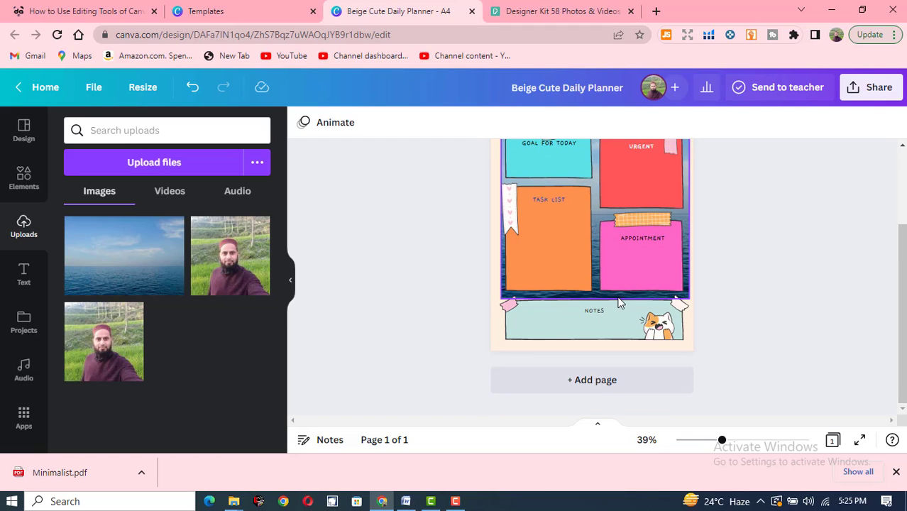
scroll(694, 312, up, 3)
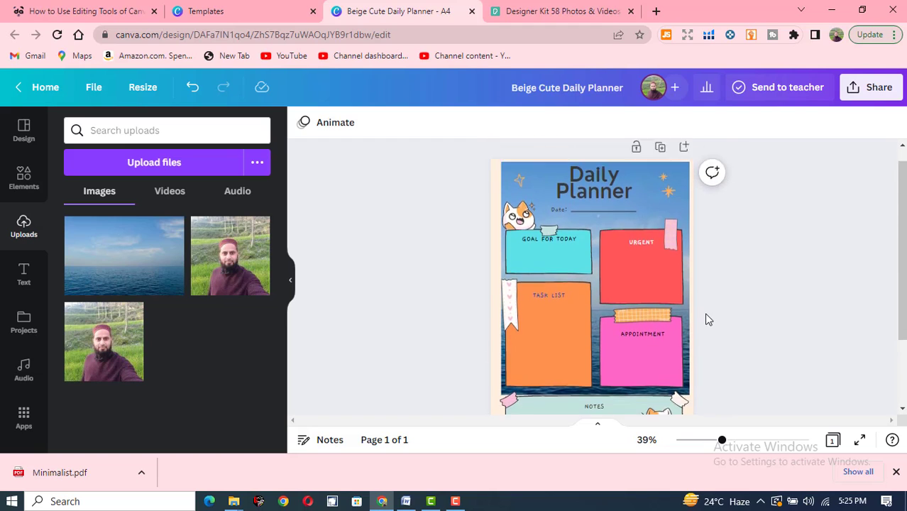
scroll(707, 326, down, 3)
scroll(699, 352, up, 3)
scroll(667, 362, down, 3)
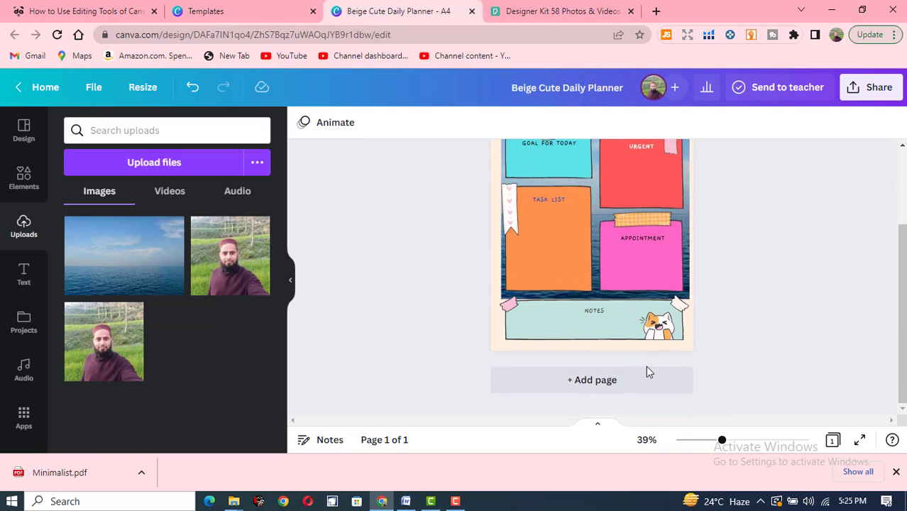
click(605, 381)
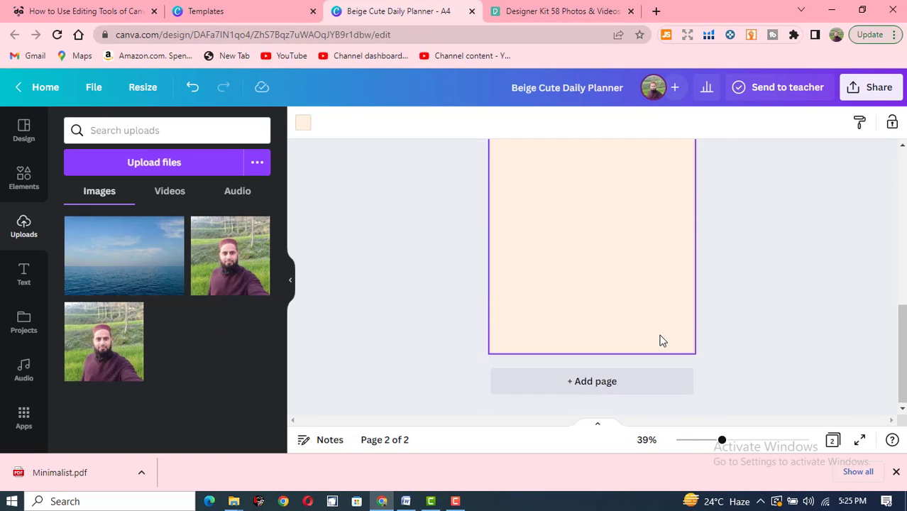
scroll(659, 340, up, 3)
scroll(617, 244, up, 5)
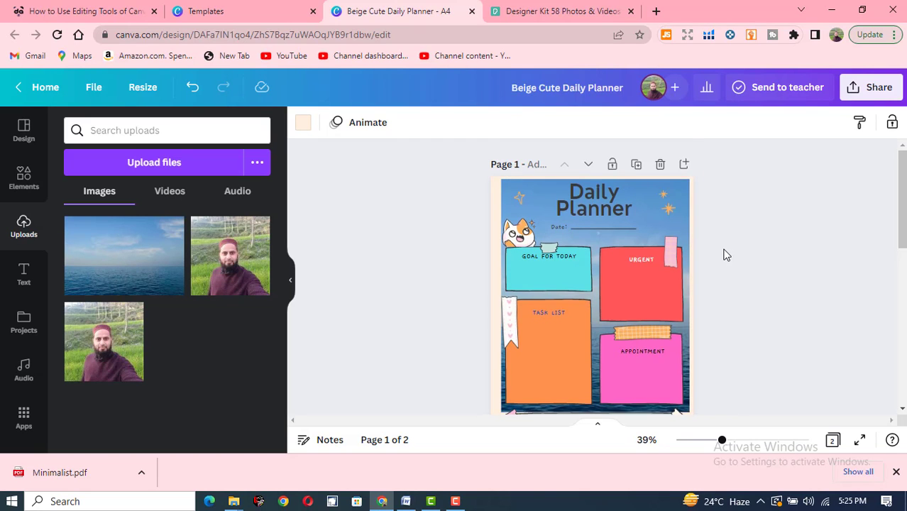
Try placing a copy of the planner's sea photo on the blank second page
scroll(724, 253, down, 3)
scroll(723, 257, up, 2)
scroll(639, 209, up, 2)
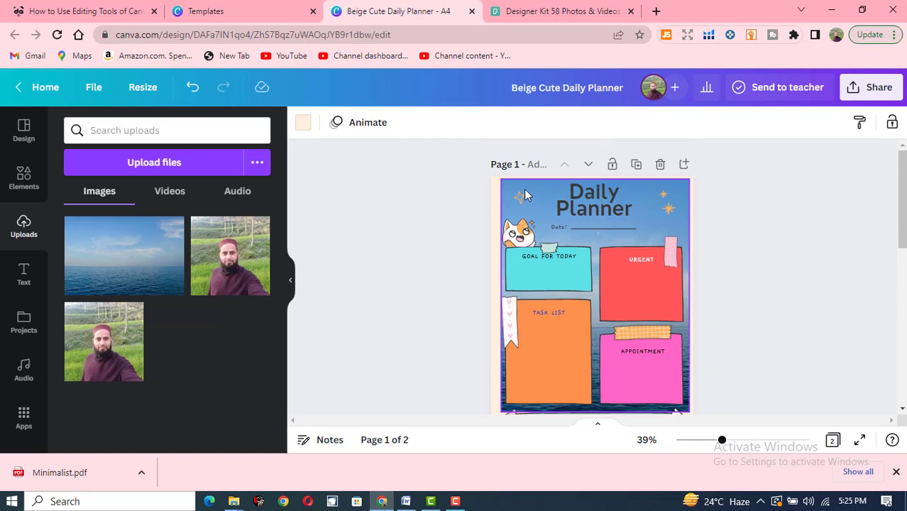
click(521, 193)
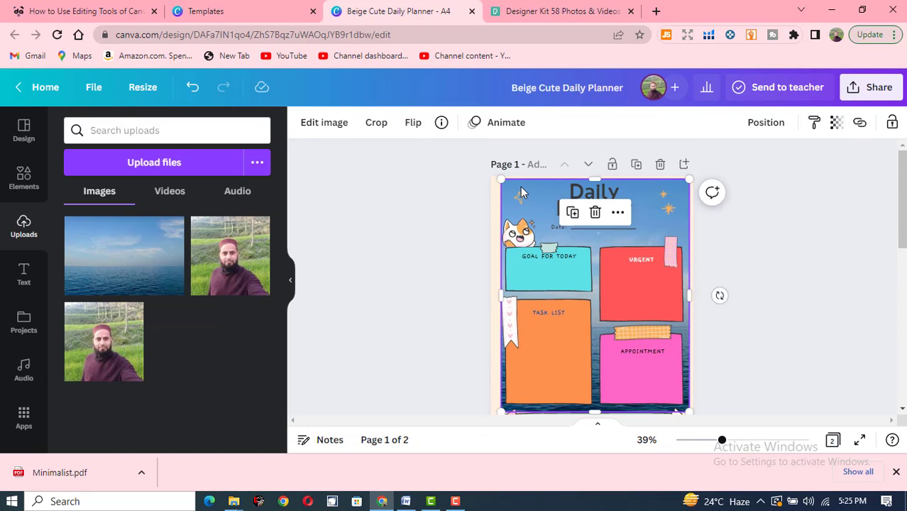
scroll(550, 298, down, 4)
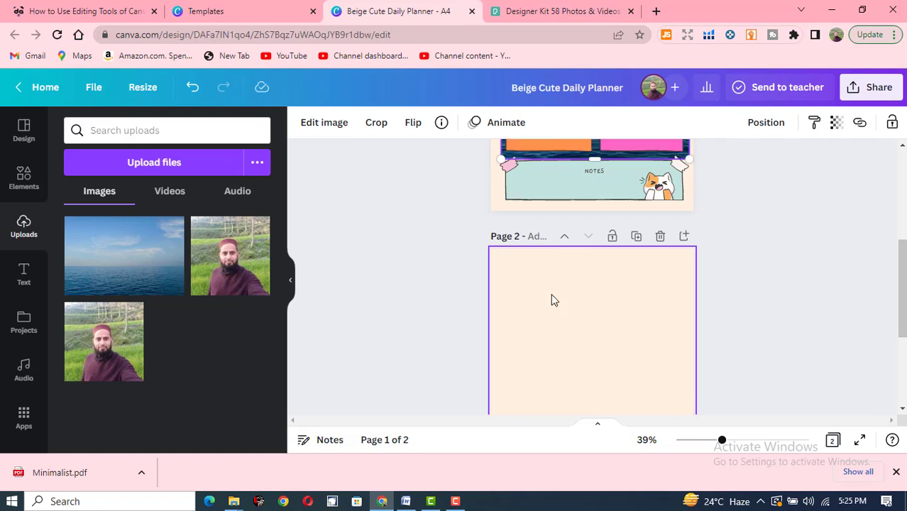
click(563, 318)
key(ctrl+v)
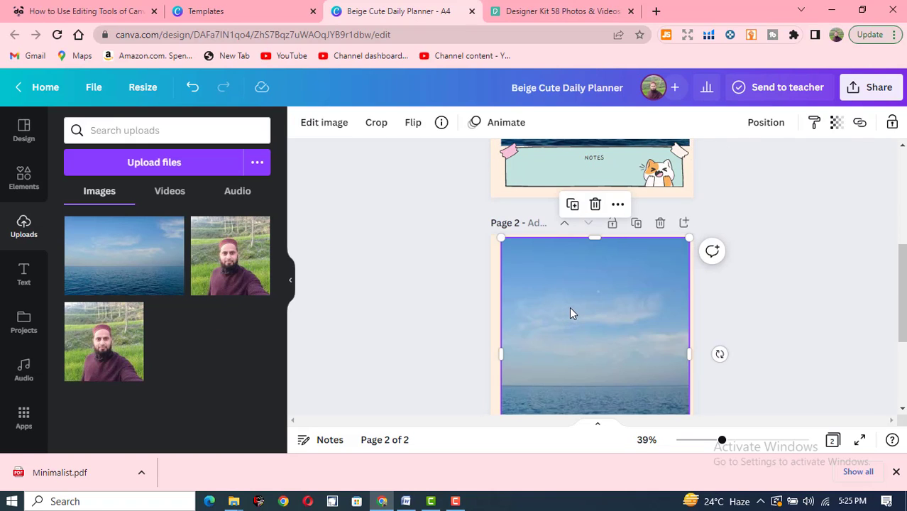
Undo the pasted sea photo on the second page and restore the planner page with the photo behind its boxes
key(ctrl+z)
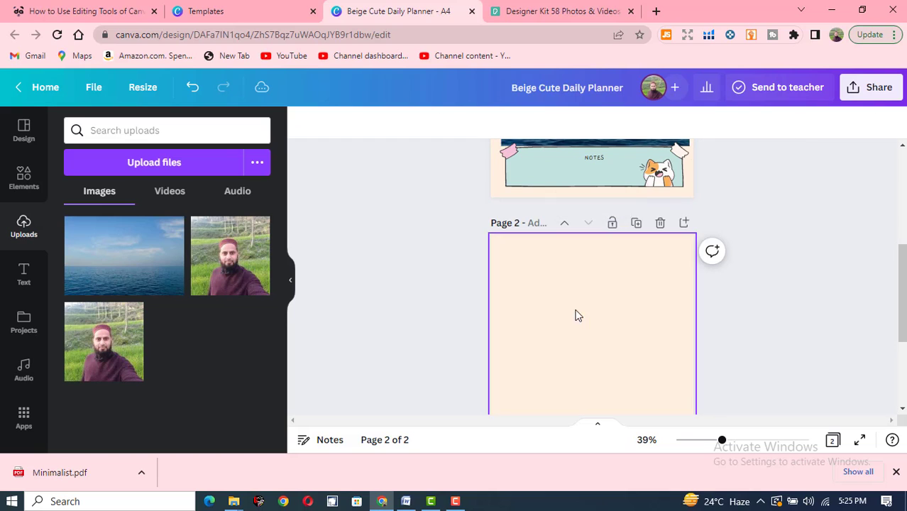
key(ctrl+z)
scroll(623, 286, down, 5)
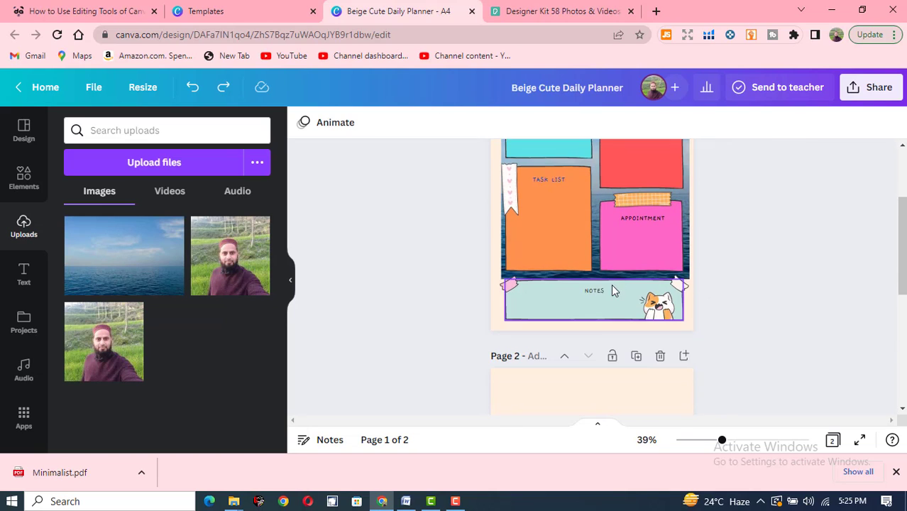
scroll(583, 310, up, 2)
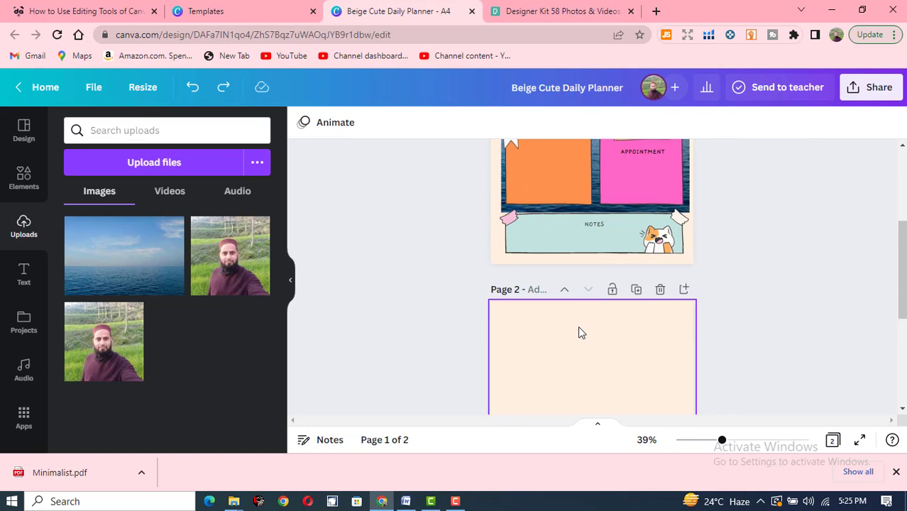
key(ctrl+y)
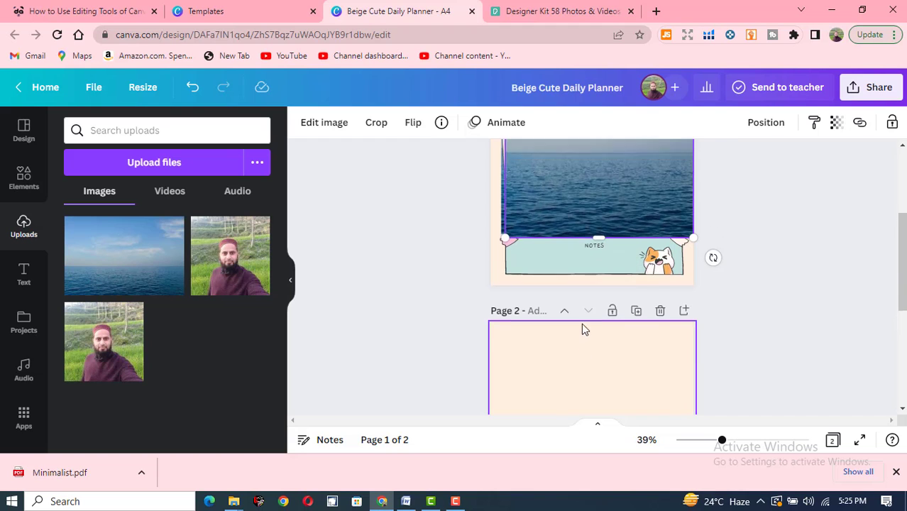
key(ctrl+z)
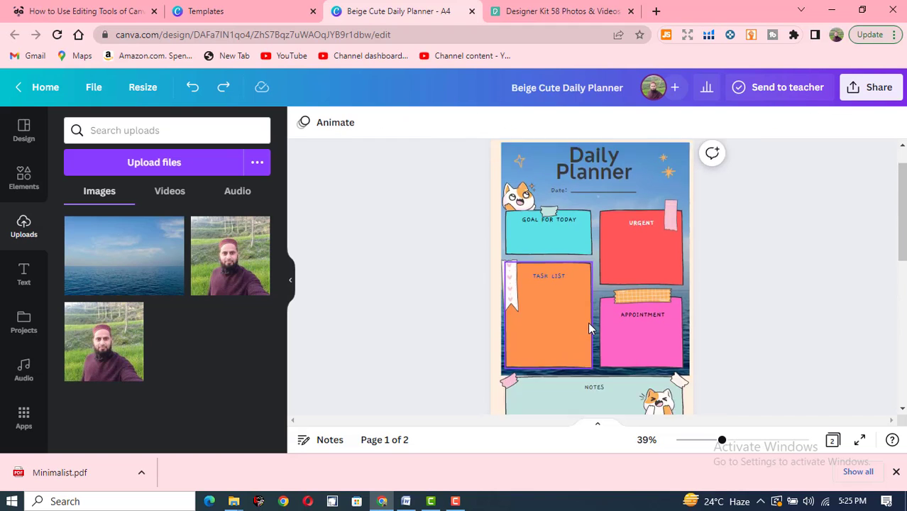
Add another blank page directly after the planner page, and delete the surplus blank third page
scroll(588, 322, down, 2)
scroll(607, 312, up, 2)
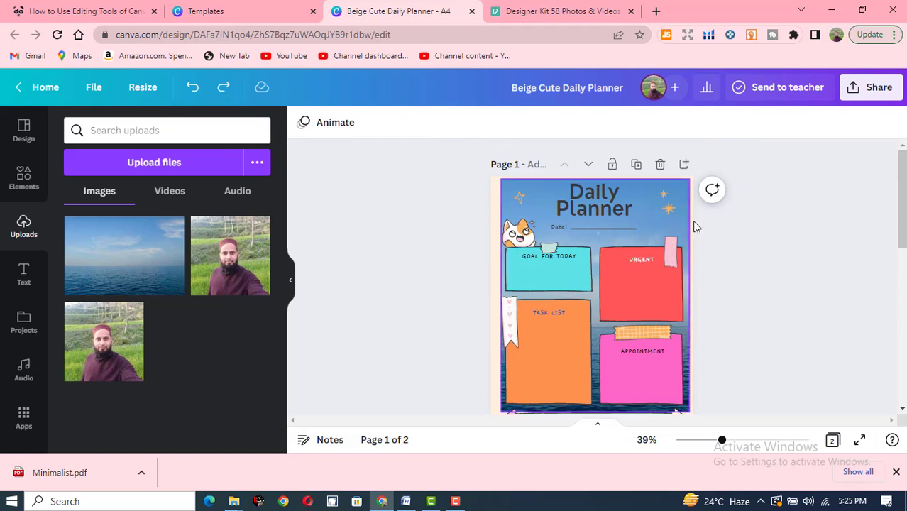
click(684, 165)
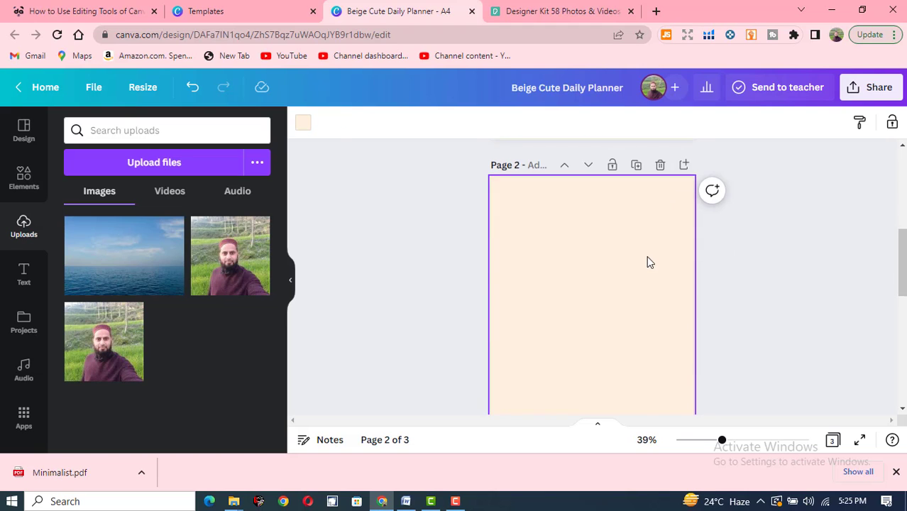
scroll(647, 259, up, 2)
scroll(636, 313, down, 4)
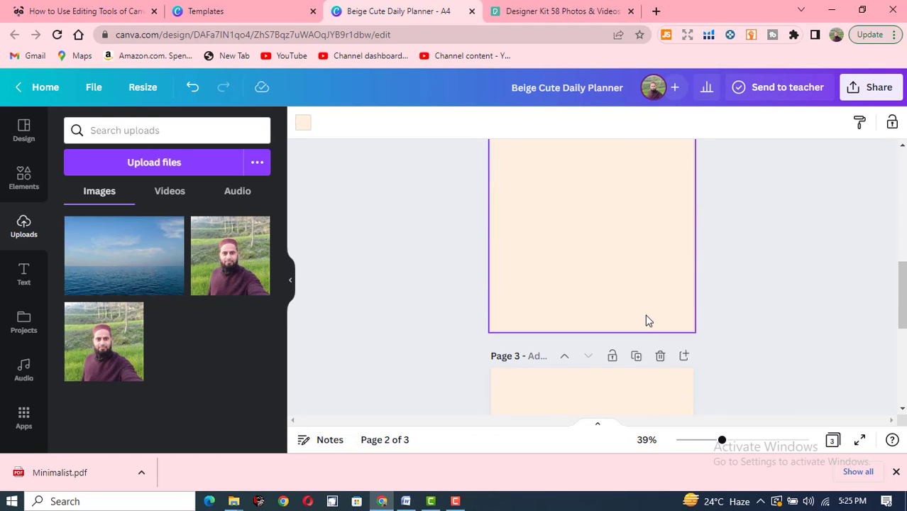
click(655, 354)
scroll(621, 319, up, 5)
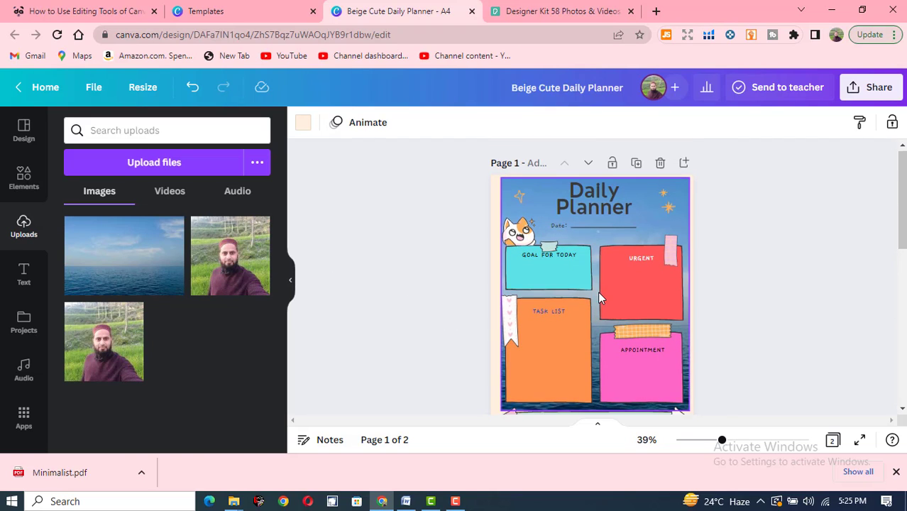
Move the planner page down one place so it follows the blank page
scroll(598, 291, down, 5)
scroll(544, 356, down, 1)
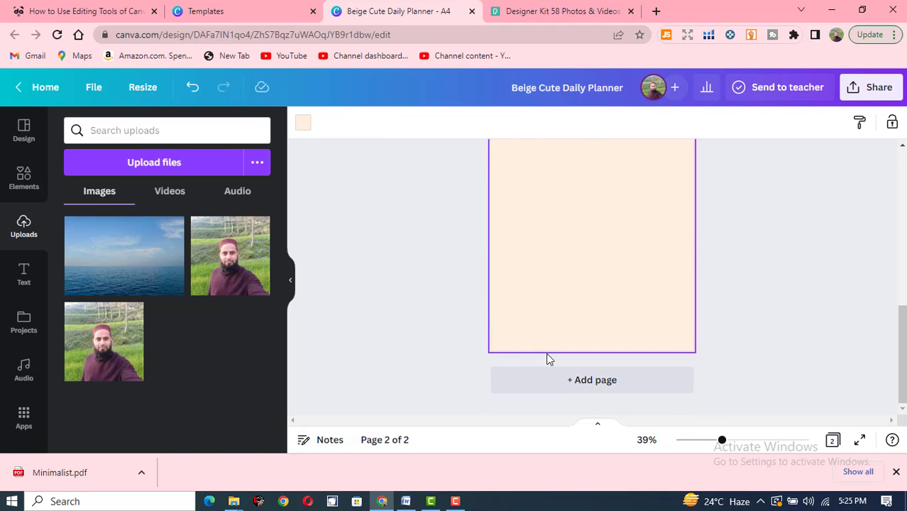
scroll(582, 380, up, 4)
scroll(585, 383, up, 3)
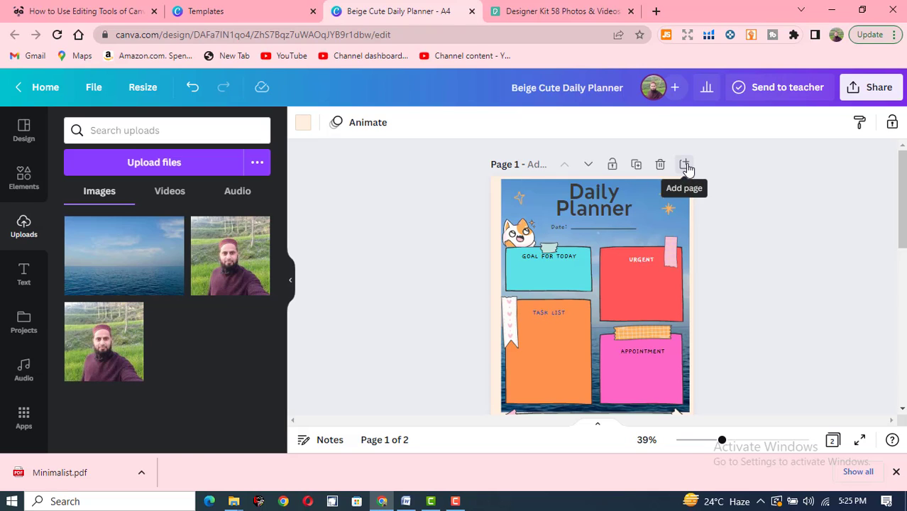
click(588, 167)
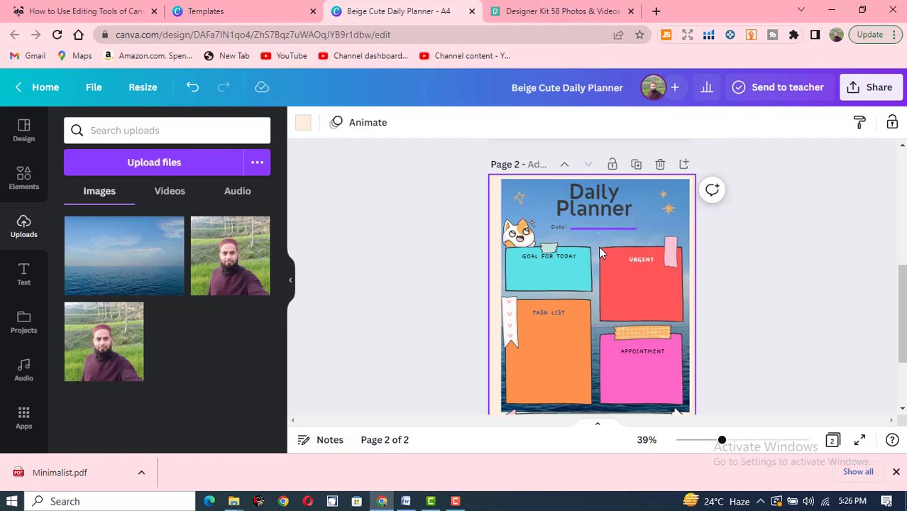
scroll(604, 275, down, 3)
scroll(609, 279, up, 7)
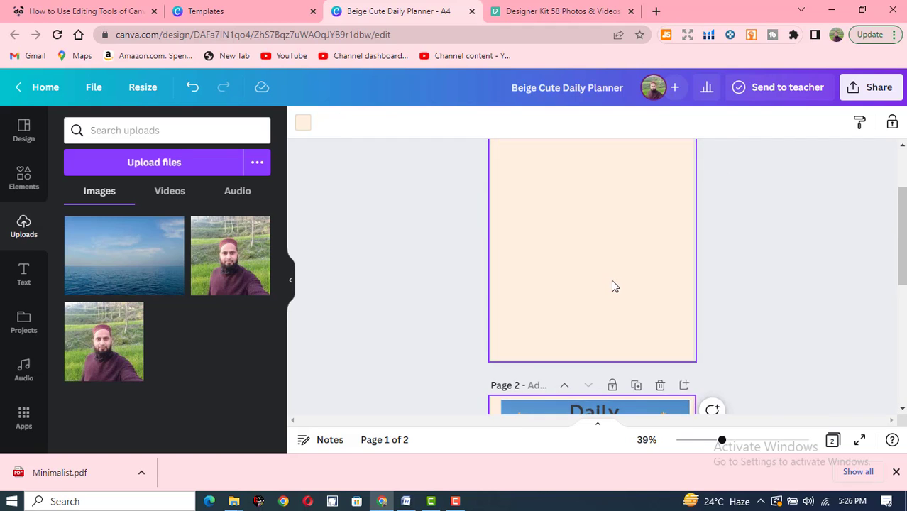
Move the planner page back up to be the first page, ahead of the blank page
scroll(610, 280, down, 5)
scroll(570, 213, up, 5)
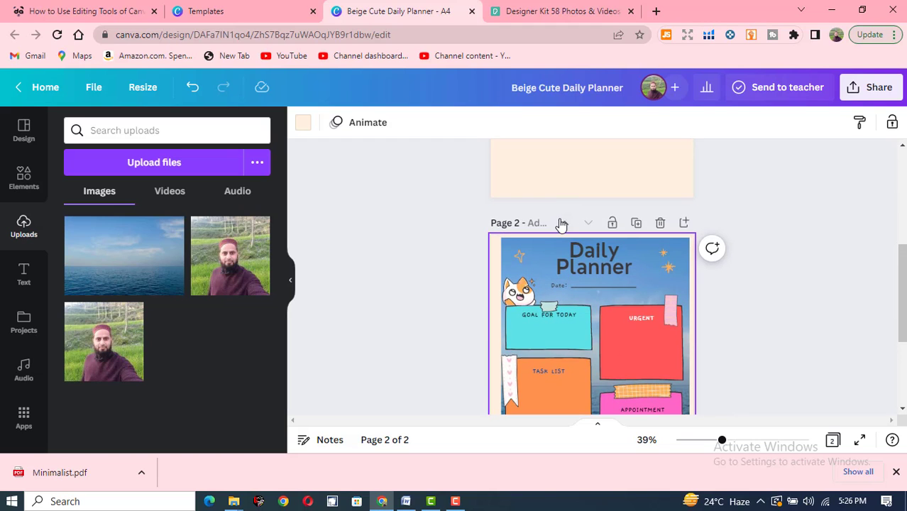
scroll(622, 284, down, 5)
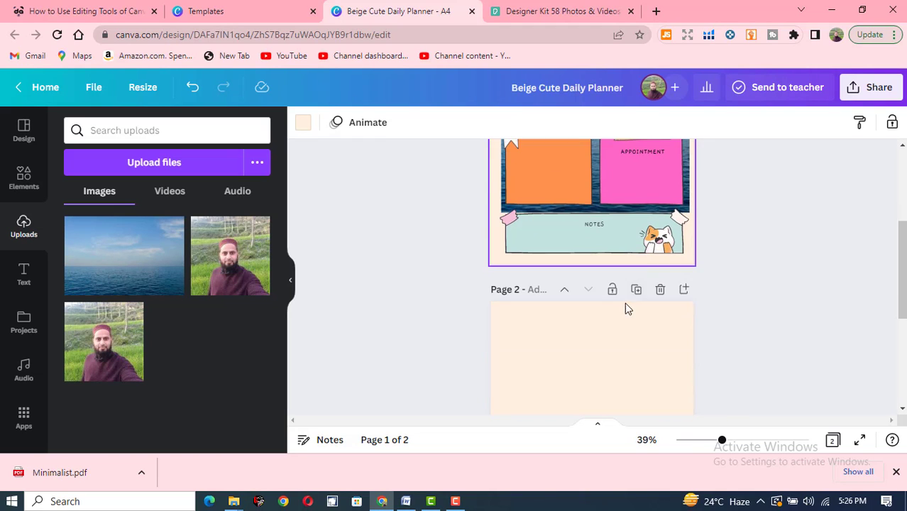
scroll(635, 308, up, 1)
scroll(625, 298, up, 3)
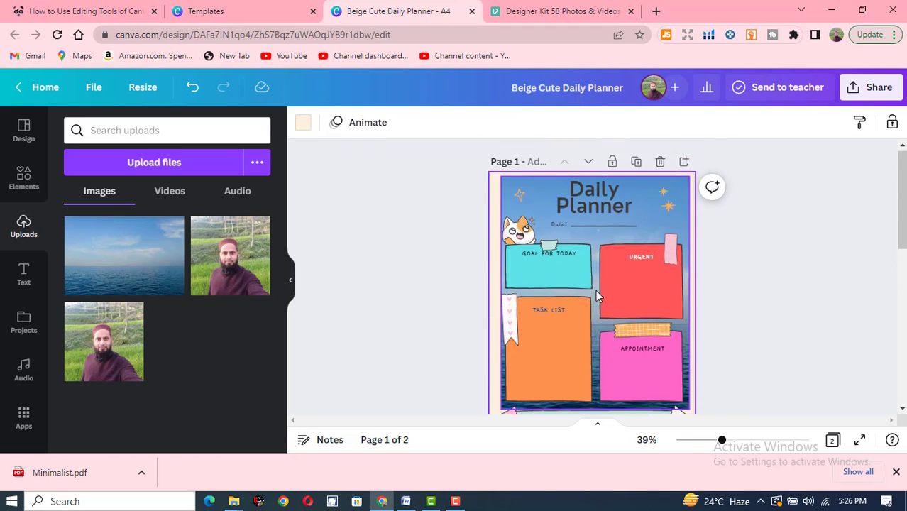
click(546, 269)
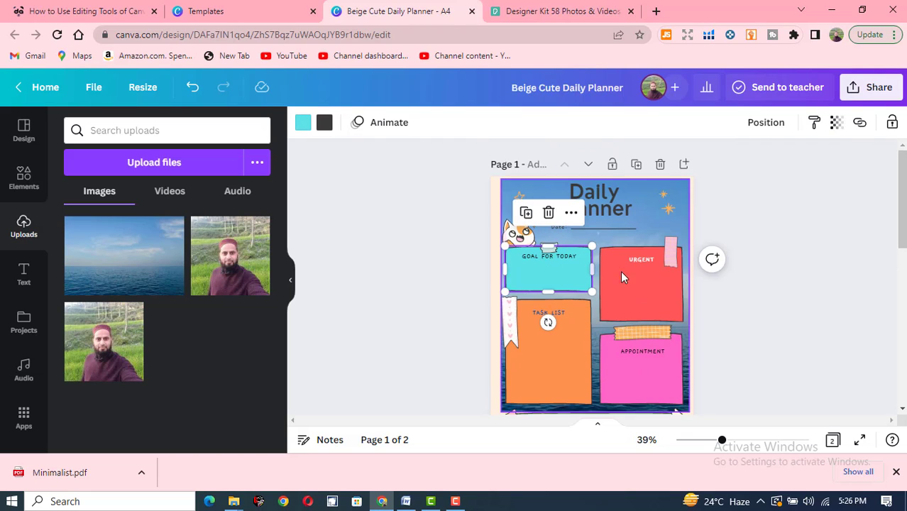
click(760, 270)
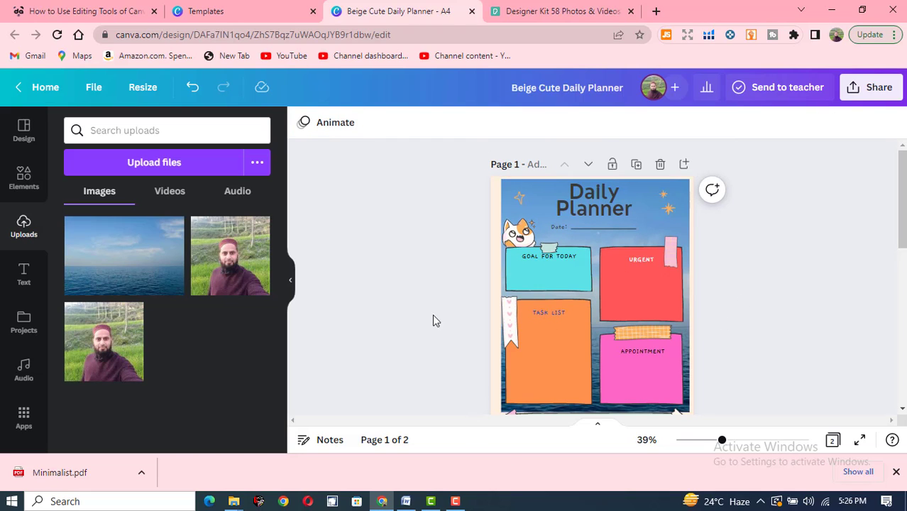
click(528, 237)
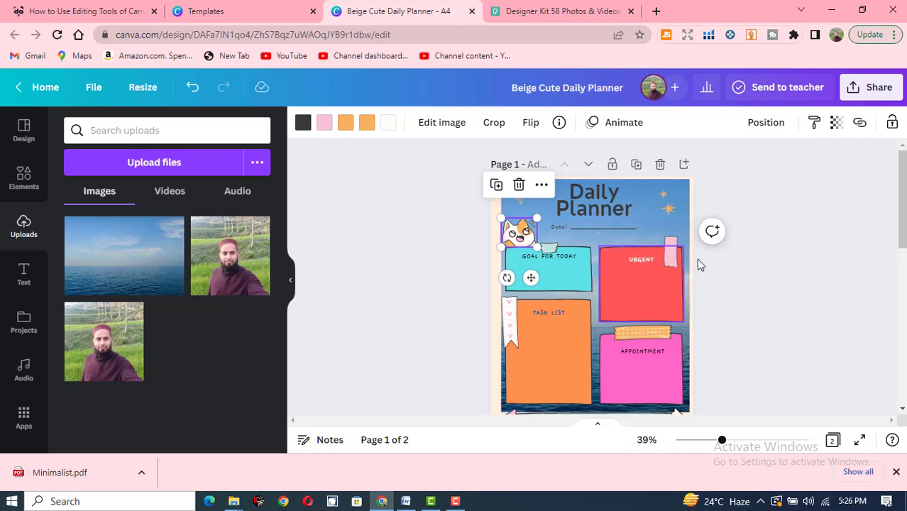
click(734, 284)
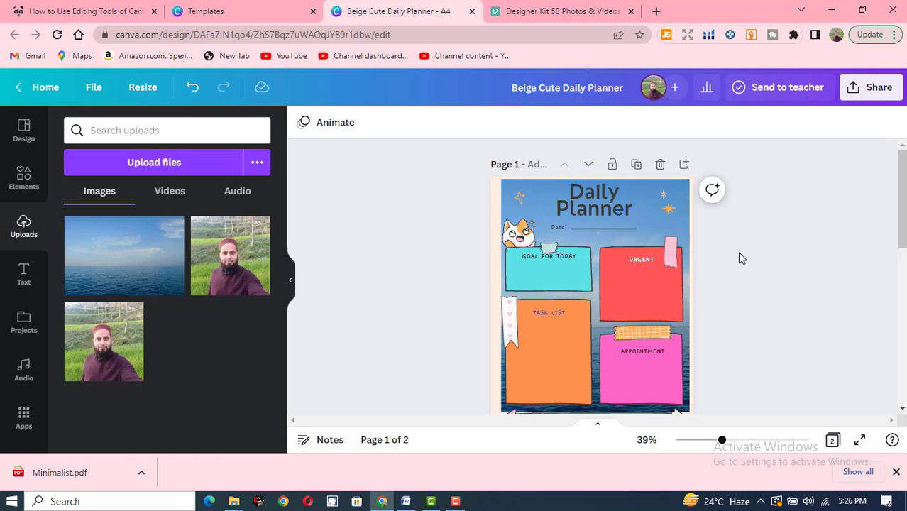
scroll(747, 283, down, 3)
scroll(747, 284, up, 3)
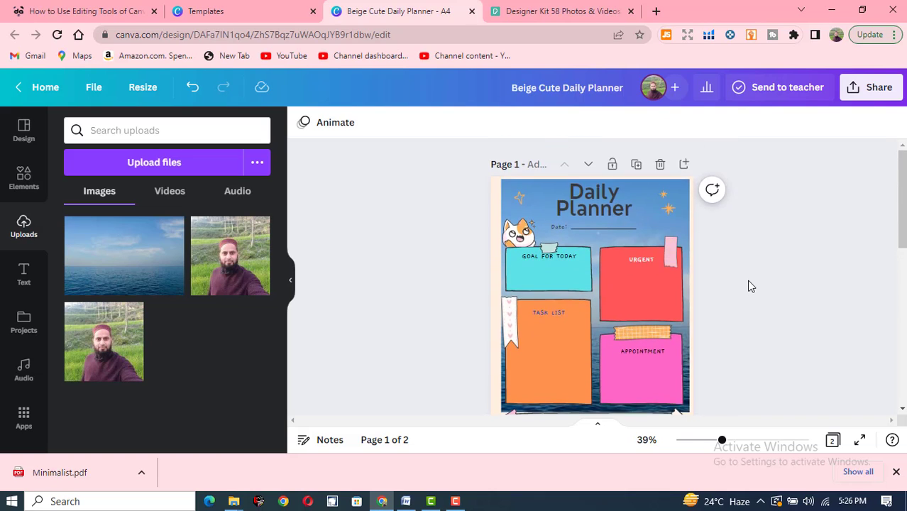